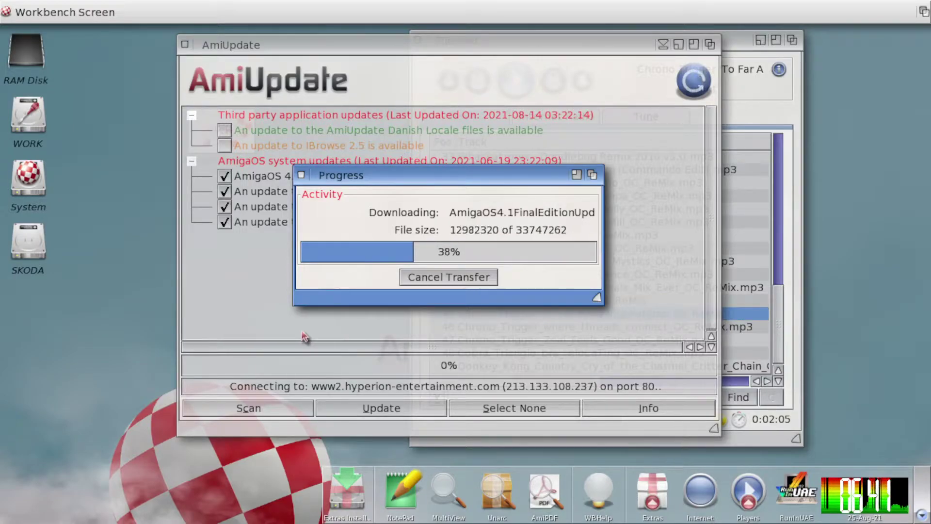
Step: Move the download progress window clear of the list of available AmigaOS updates
drag(350, 175, 376, 248)
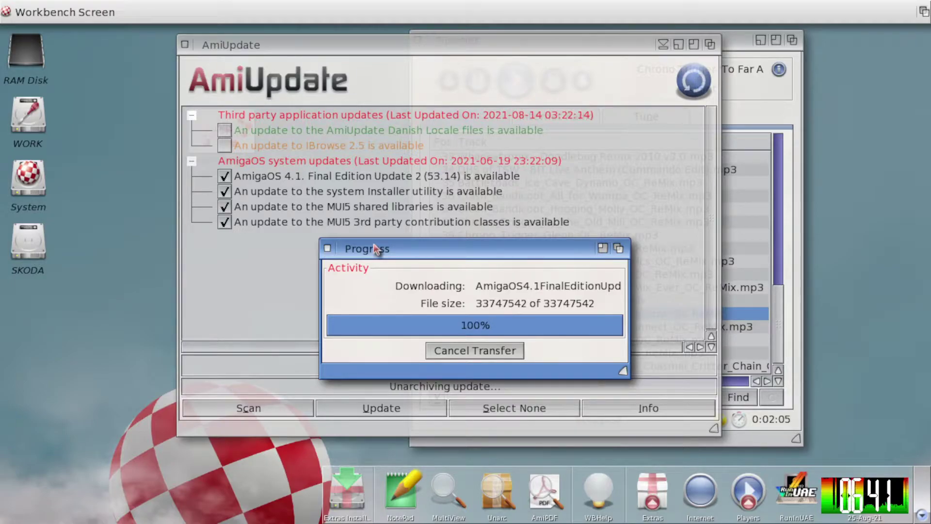
drag(376, 248, 521, 207)
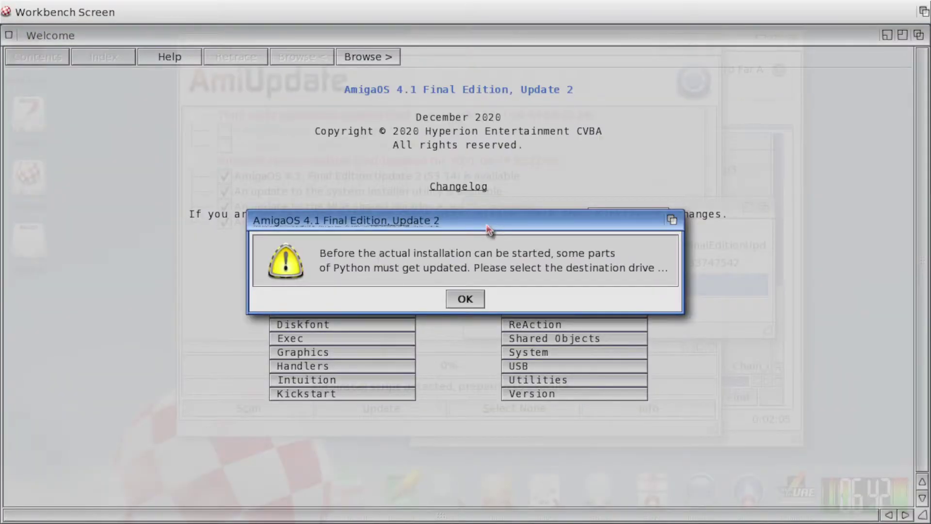
Step: Choose SYS: as the destination drive for the Python update and proceed past the Update 2 installer's welcome page
click(466, 302)
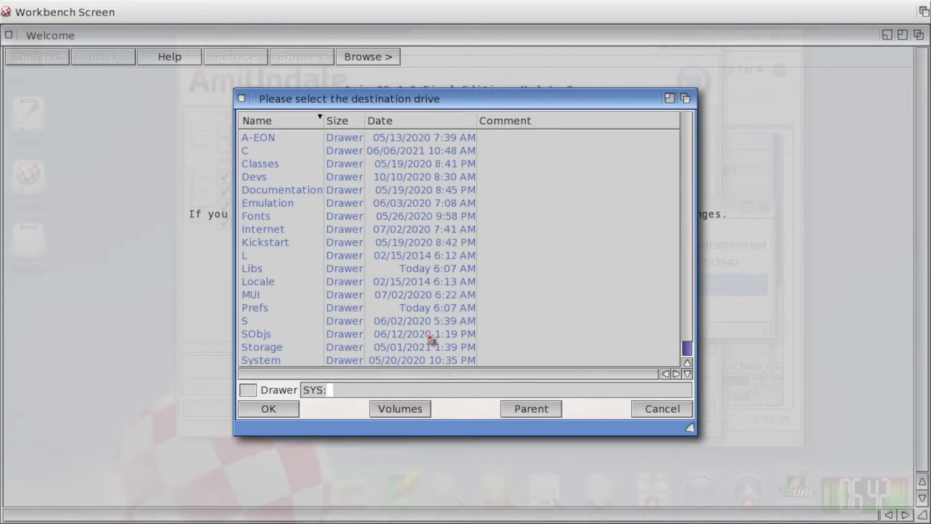
click(275, 412)
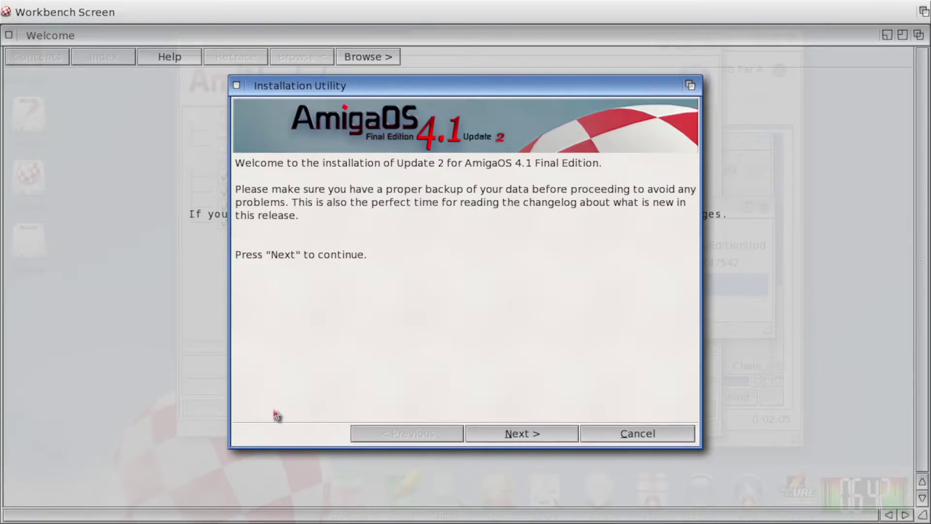
click(532, 437)
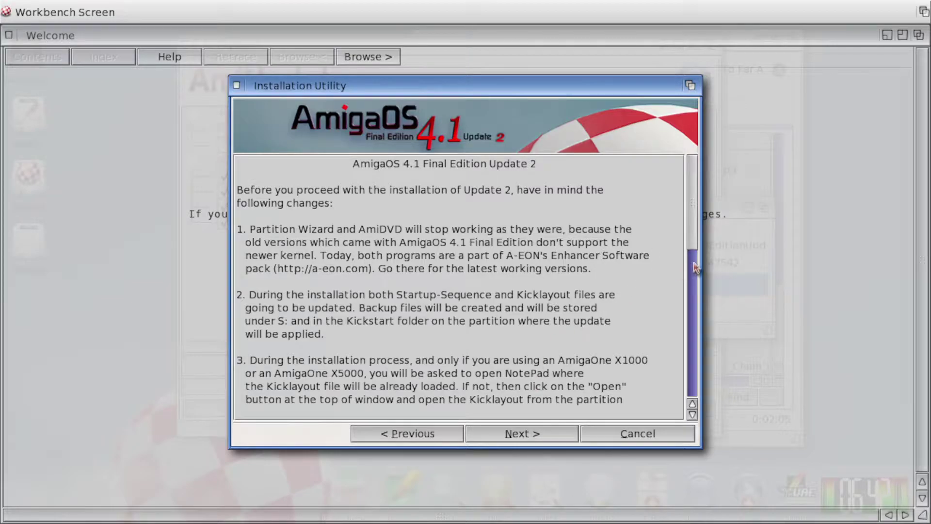
Step: Send the Welcome changelog window behind the other windows
click(695, 267)
drag(695, 267, 872, 7)
click(919, 35)
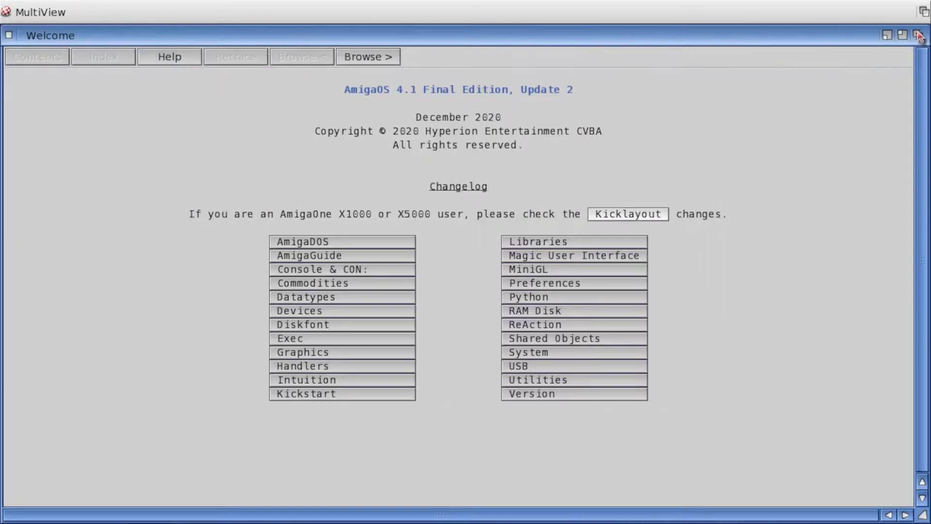
click(925, 36)
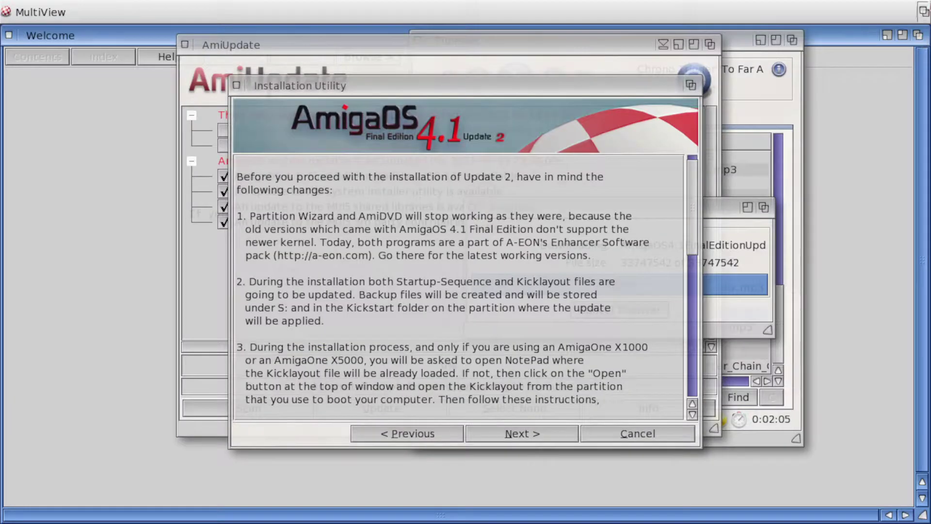
Step: Bring TuneNet forward and start playing the selected track Chrono Trigger 'To Far Away Inspirations' OC ReMix
click(766, 107)
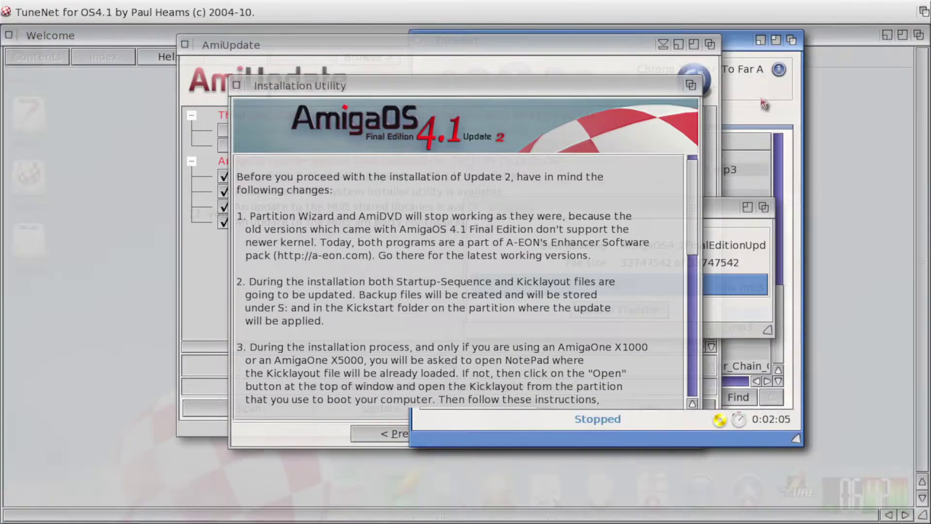
key(Return)
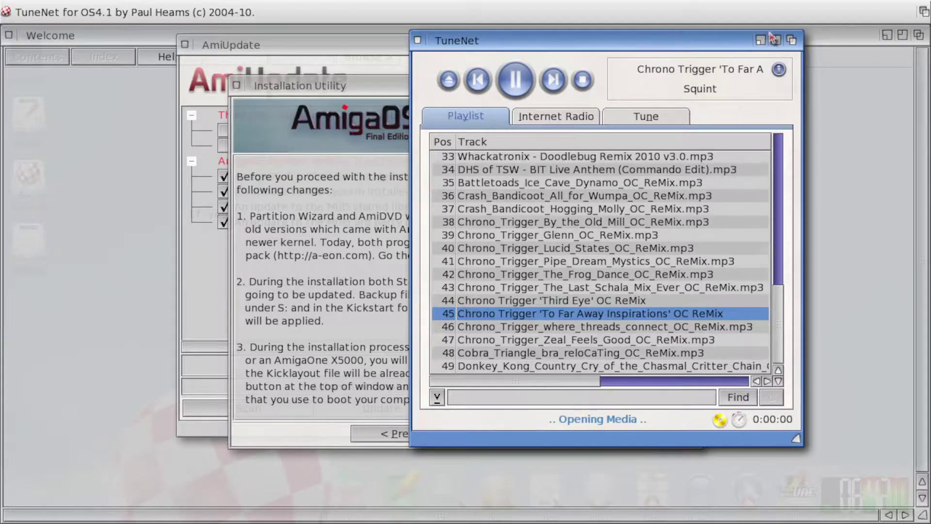
click(829, 46)
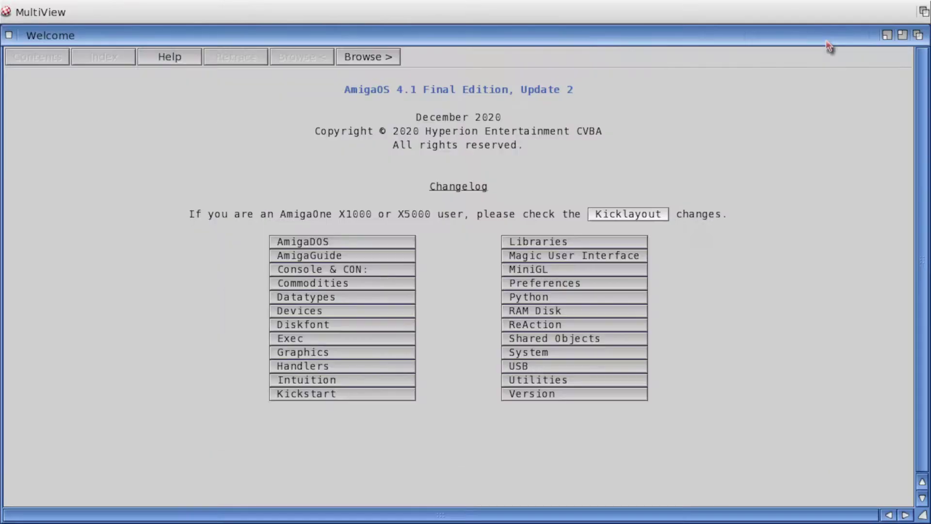
Step: Send the Welcome and TuneNet windows to the back and activate the Installation Utility window
click(918, 35)
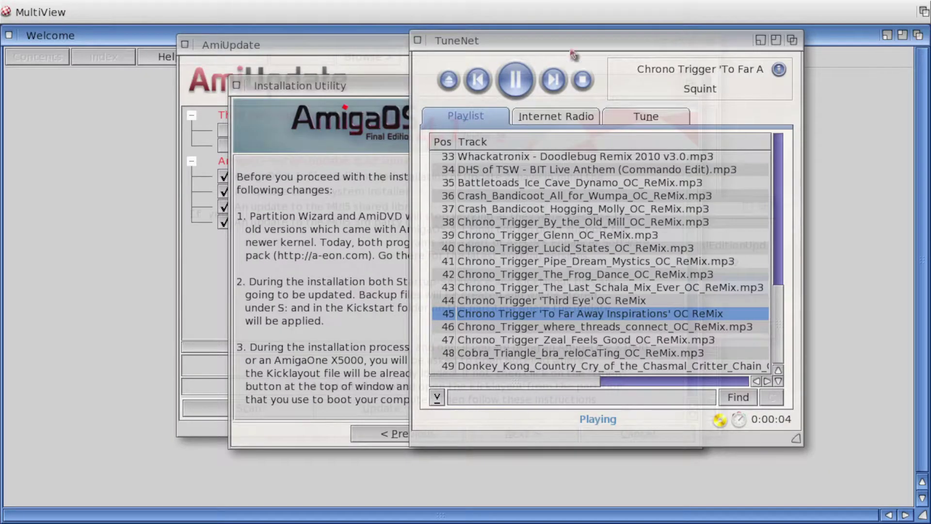
click(777, 43)
click(573, 211)
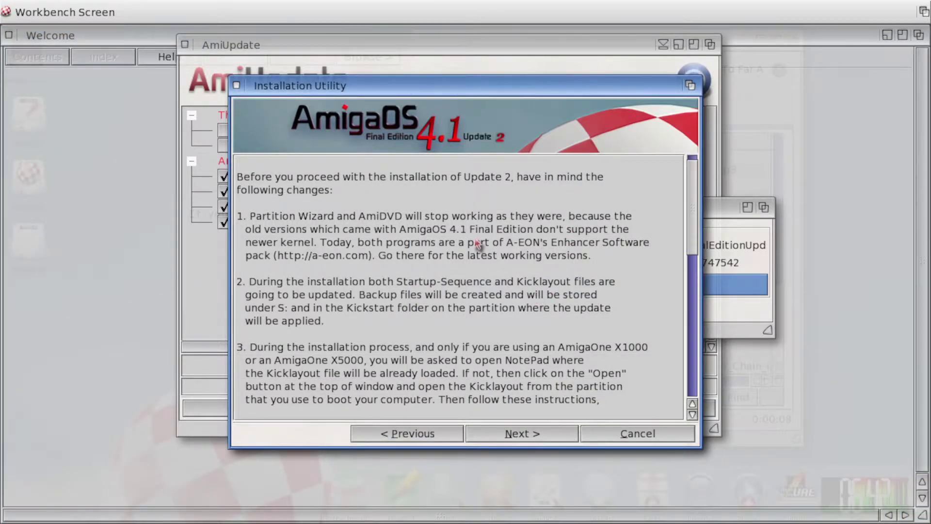
Step: Read the Update 2 pre-installation notes on Partition Wizard, AmiDVD, Startup-Sequence and the Kicklayout file, highlighting the numbered paragraphs
drag(510, 217, 483, 405)
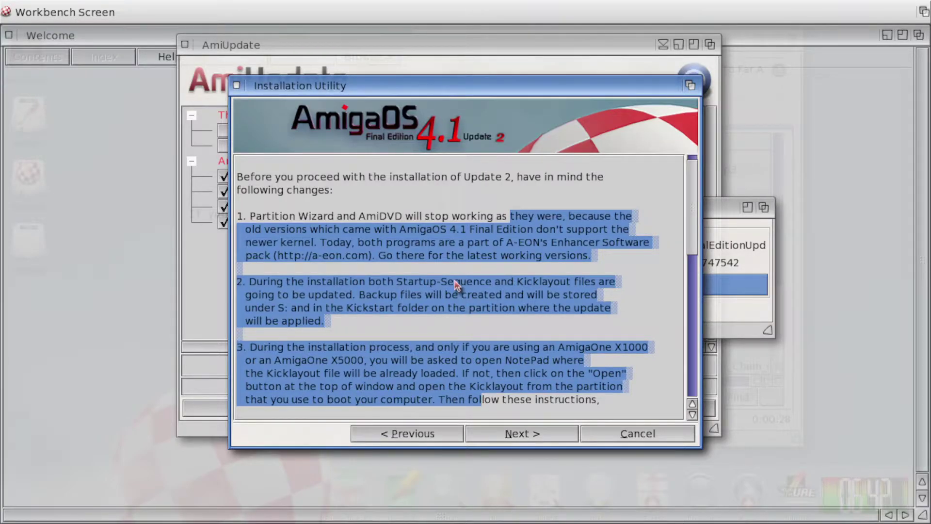
scroll(456, 285, down, 1)
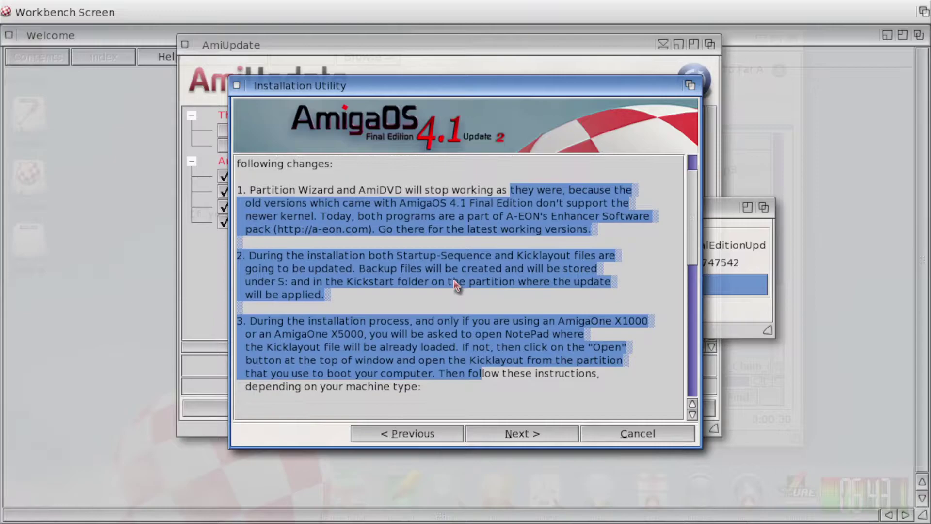
scroll(456, 285, down, 1)
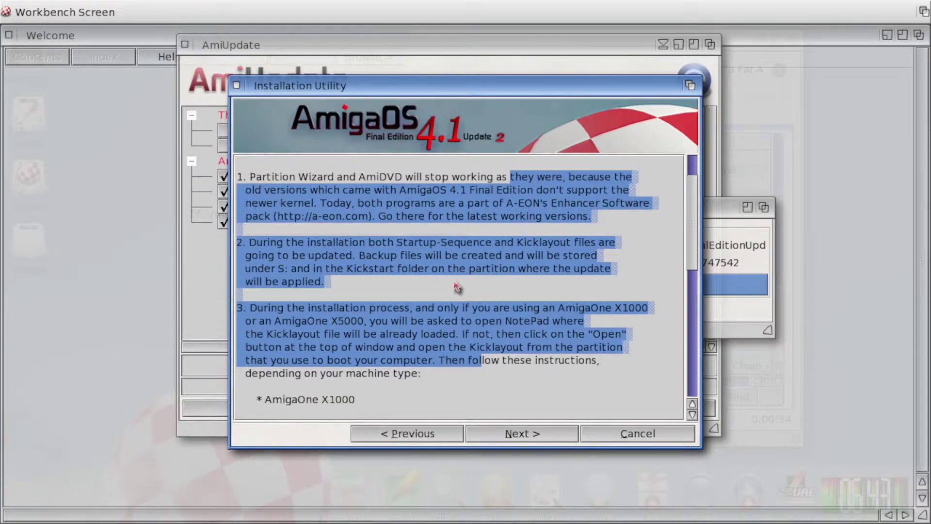
scroll(456, 286, down, 5)
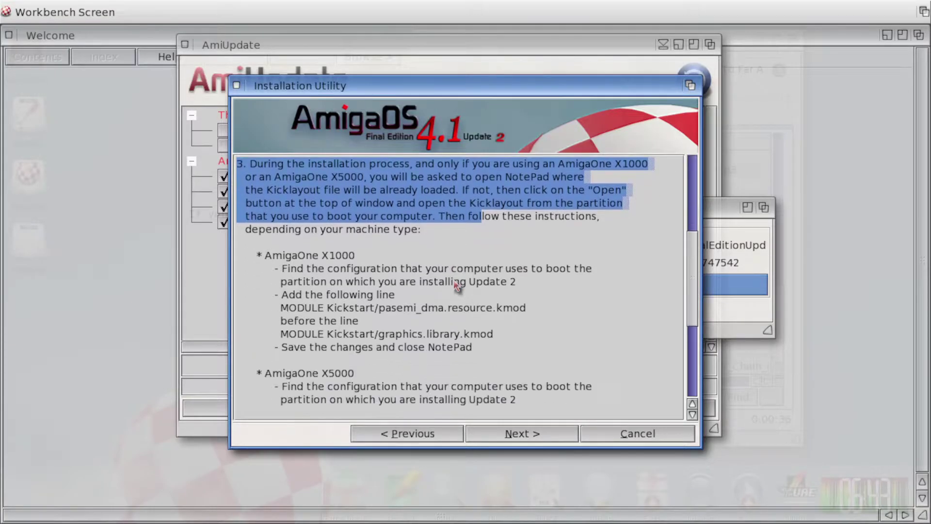
scroll(456, 286, down, 1)
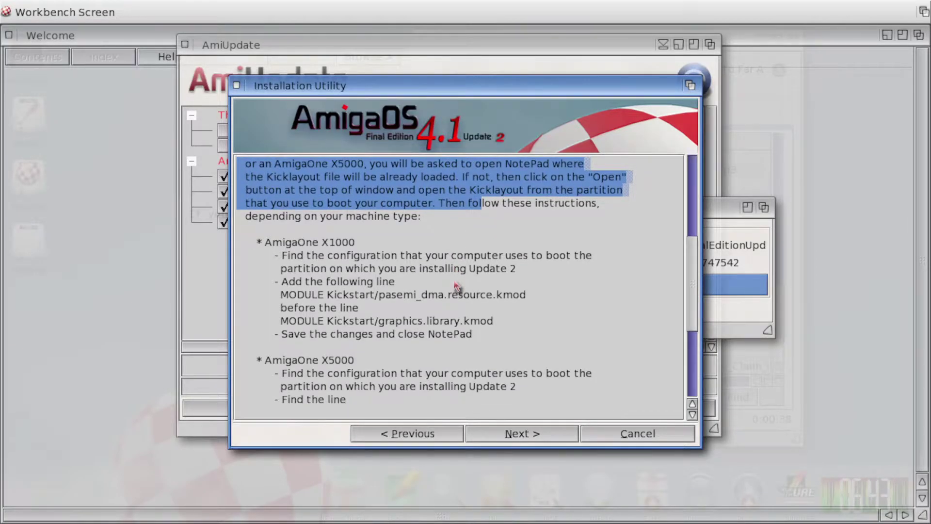
scroll(456, 286, down, 2)
scroll(456, 286, down, 2)
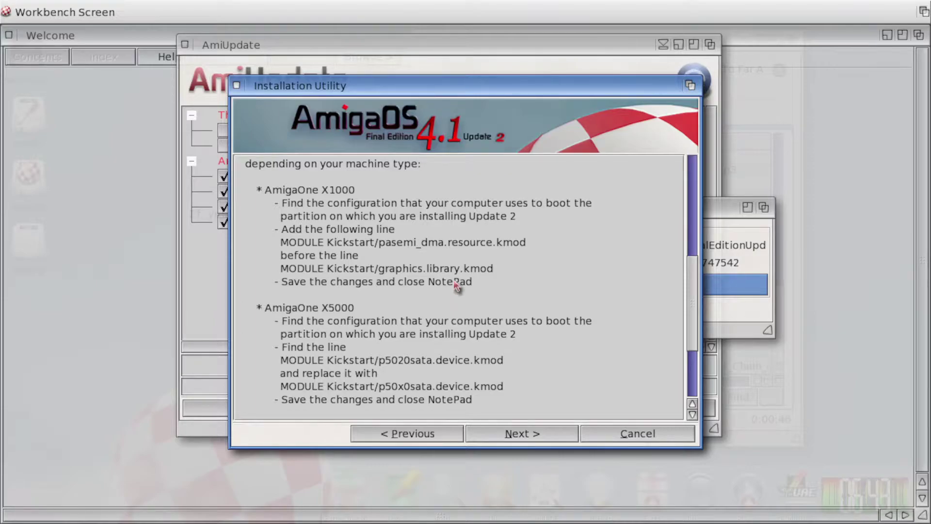
scroll(456, 285, up, 7)
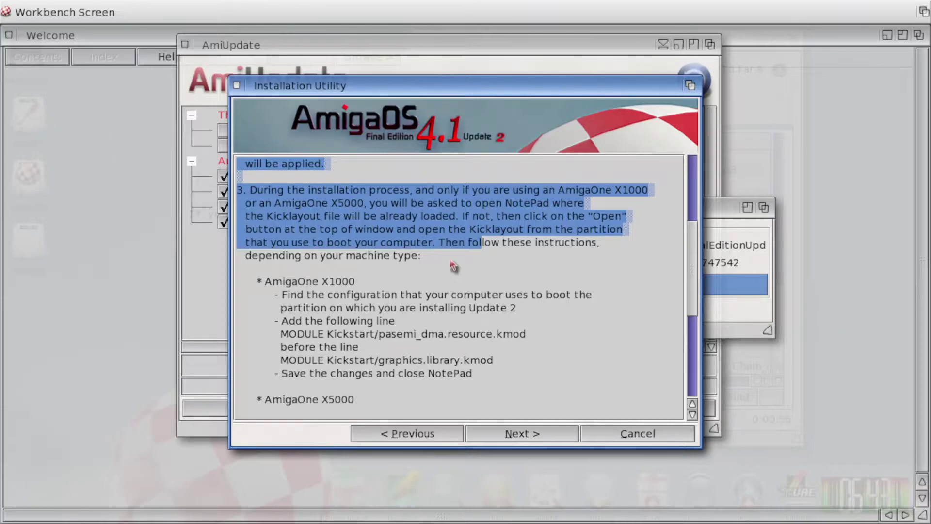
Step: Examine the Kicklayout instructions for the AmigaOne X1000, highlighting that section, and read on through the X5000 section to the final warning
click(453, 265)
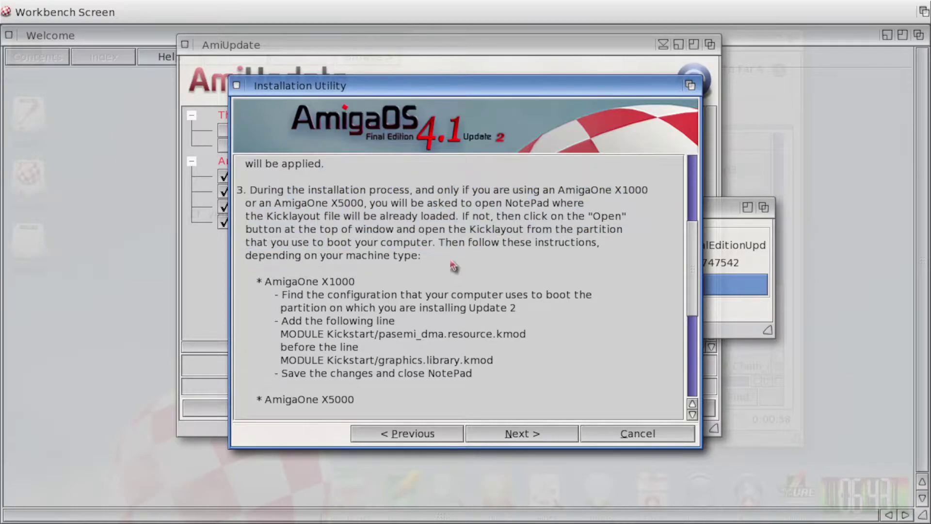
scroll(454, 265, up, 1)
scroll(453, 265, down, 4)
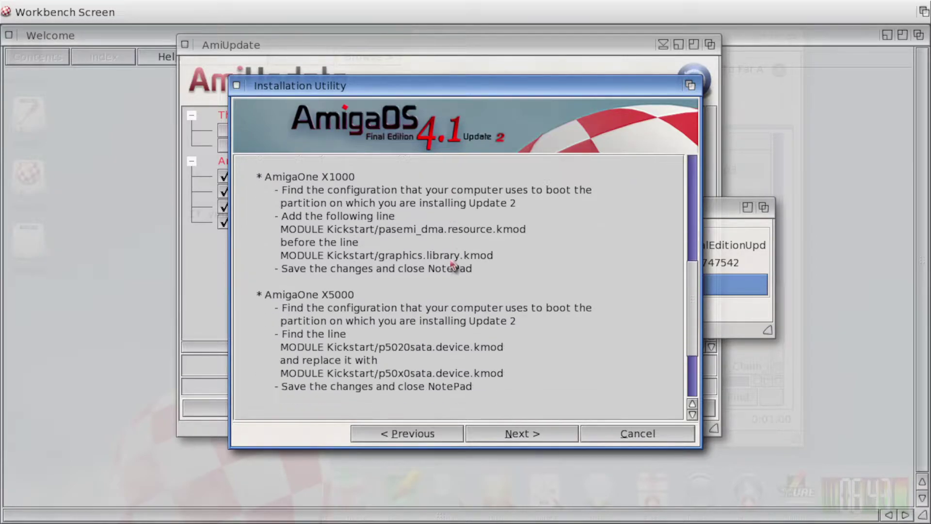
scroll(454, 265, up, 1)
drag(262, 190, 487, 291)
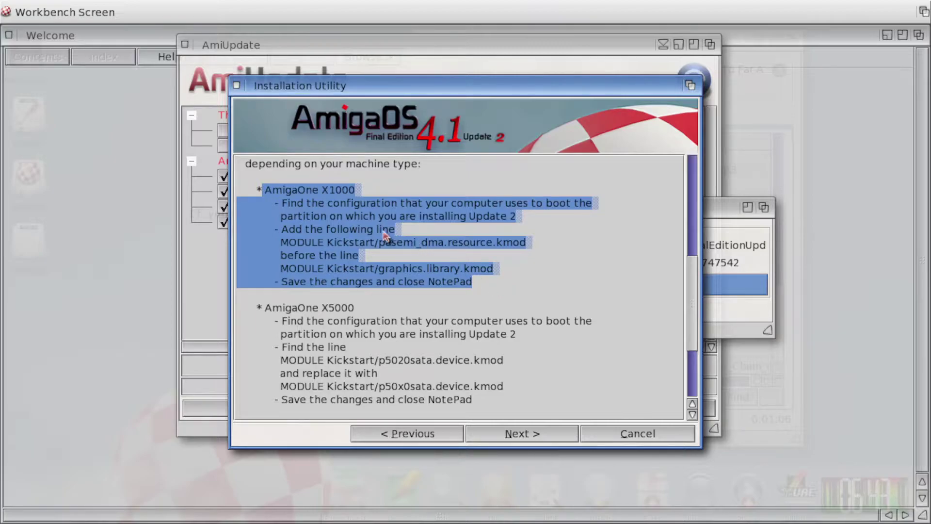
right_click(355, 220)
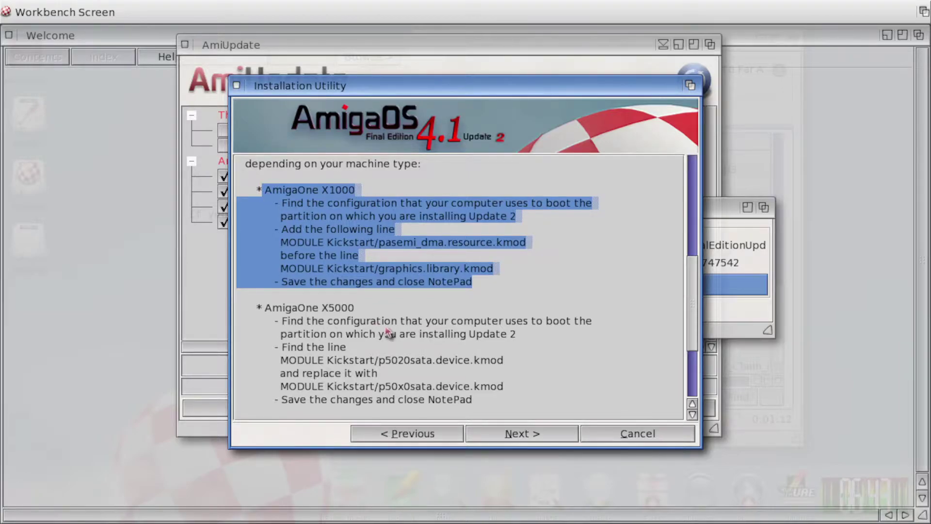
scroll(392, 326, down, 3)
scroll(392, 326, down, 2)
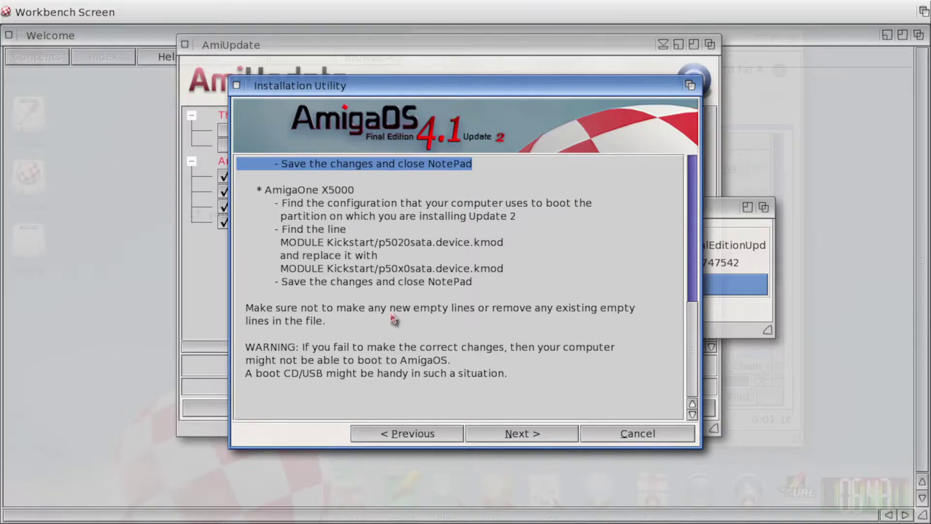
Step: Accept SYS: as the destination drawer for Update 2 and start the installation
click(498, 434)
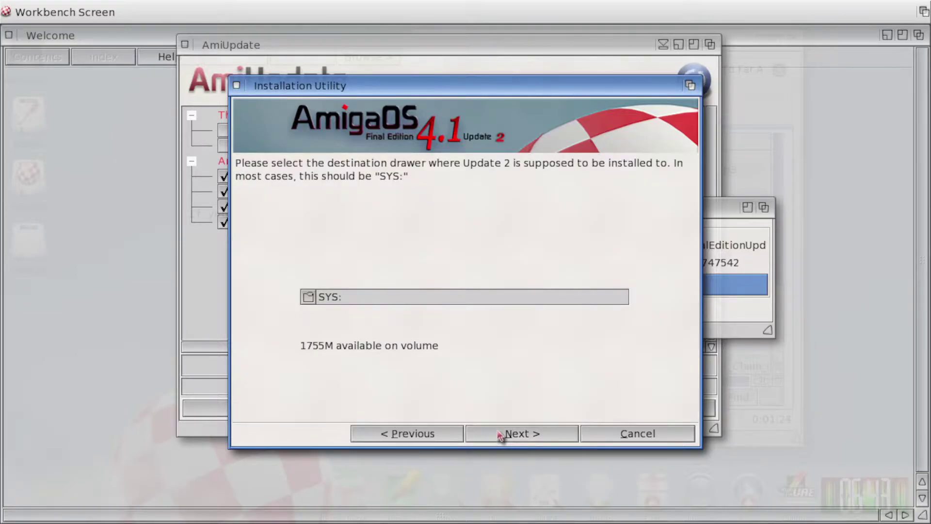
click(500, 434)
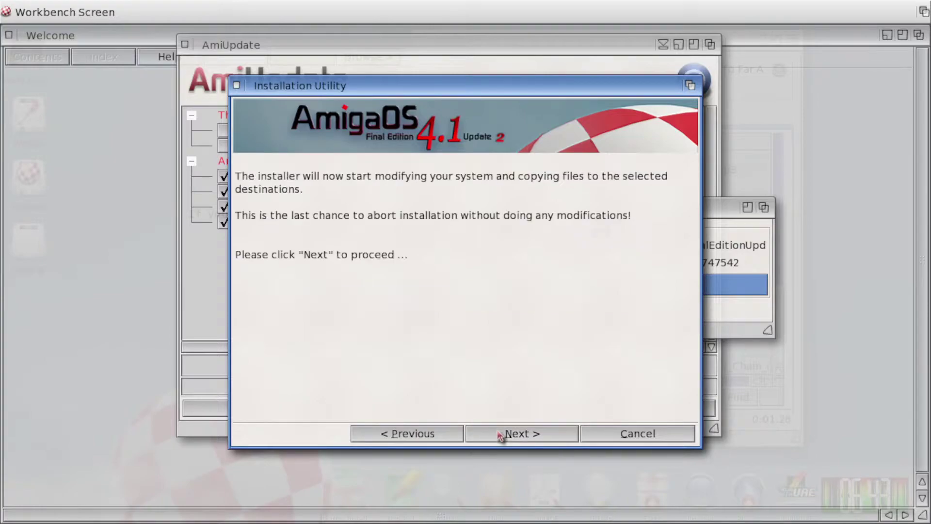
click(500, 435)
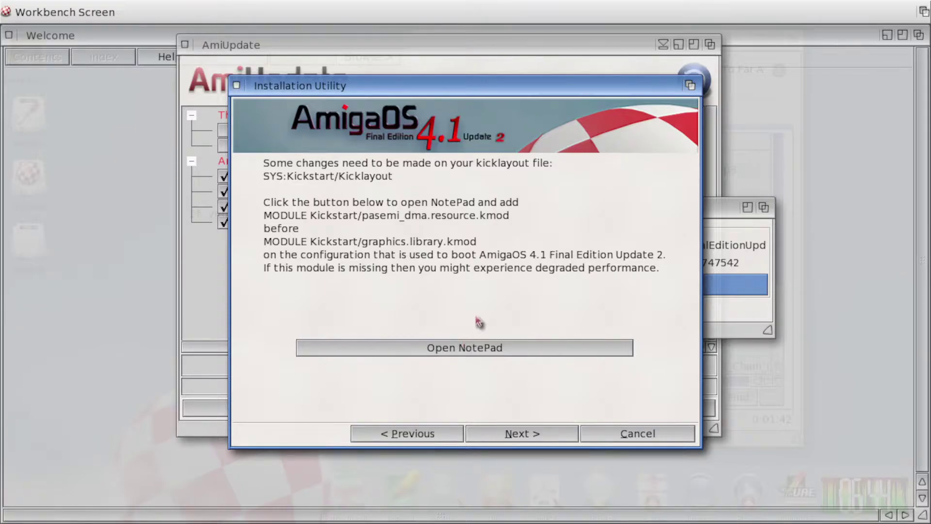
Step: Open SYS:Kickstart/Kicklayout in NotePad and place its window below the installer's module instructions
click(429, 352)
drag(380, 144, 394, 277)
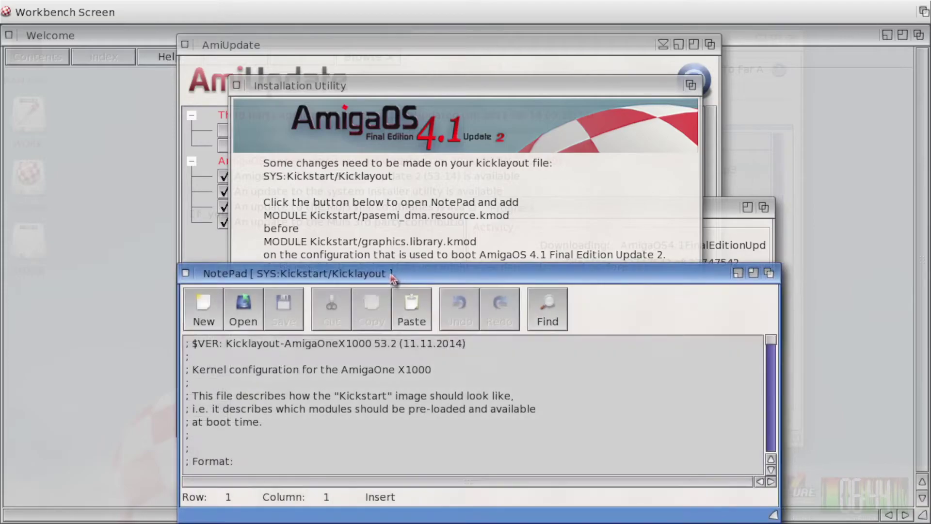
click(267, 221)
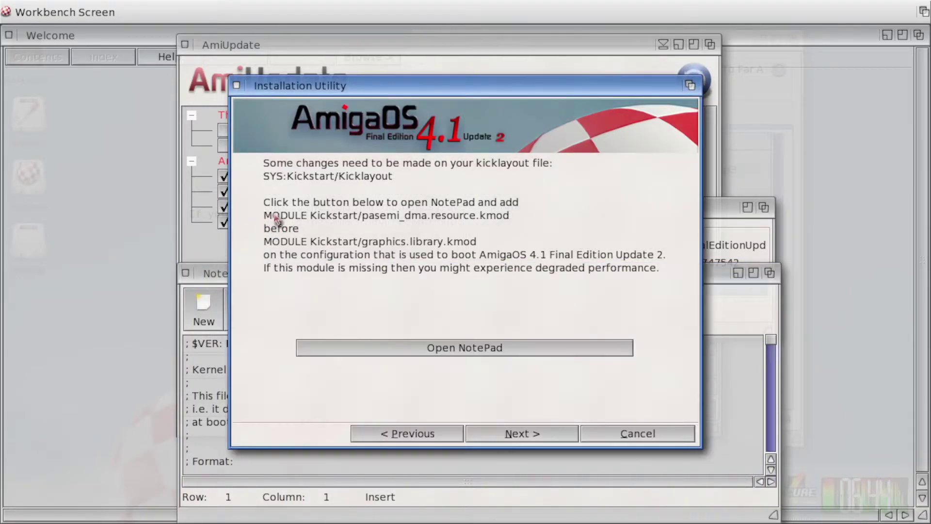
click(213, 274)
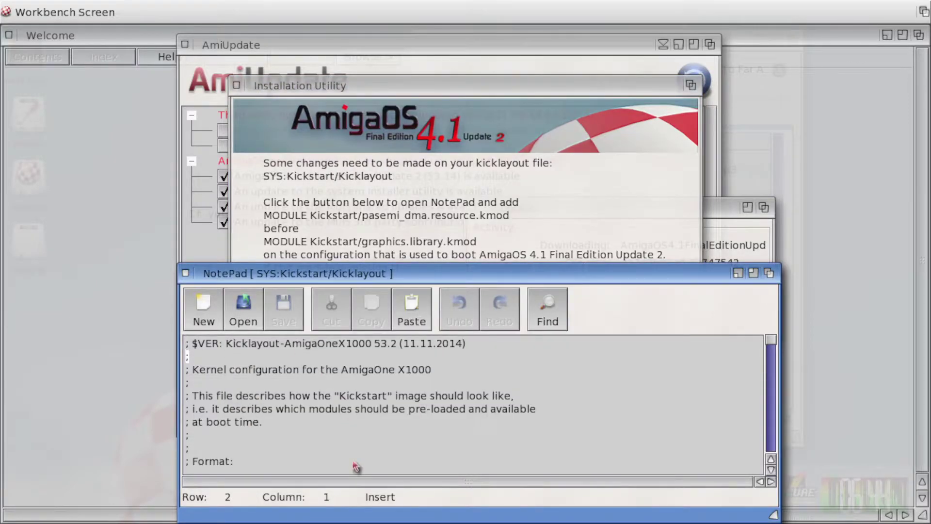
Step: Insert an empty line directly before MODULE Kickstart/graphics.library.kmod in the Kicklayout file's AmigaOS_4.1_Final_Edition configuration
key(Down)
key(Down)
key(Down)
key(Down)
key(Down)
key(Down)
key(Down)
key(Down)
key(Down)
key(Down)
key(Down)
key(Down)
key(Down)
key(Down)
key(Down)
key(Down)
key(Down)
key(Down)
key(Down)
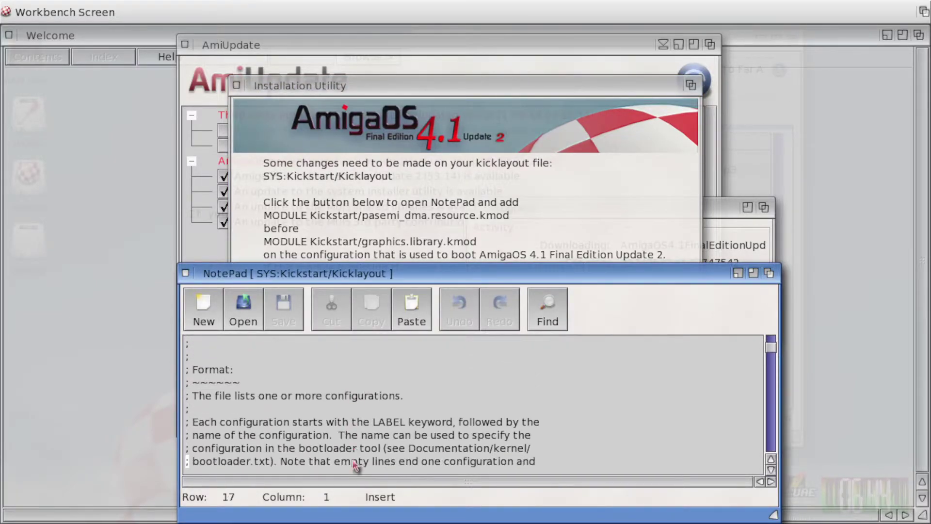
key(Down)
key(Down)
key(Down)
key(Down)
key(Down)
key(Down)
key(Down)
key(Down)
key(Down)
key(Down)
key(Down)
key(Down)
key(Down)
key(Down)
key(Down)
key(Down)
key(Down)
key(Down)
key(Down)
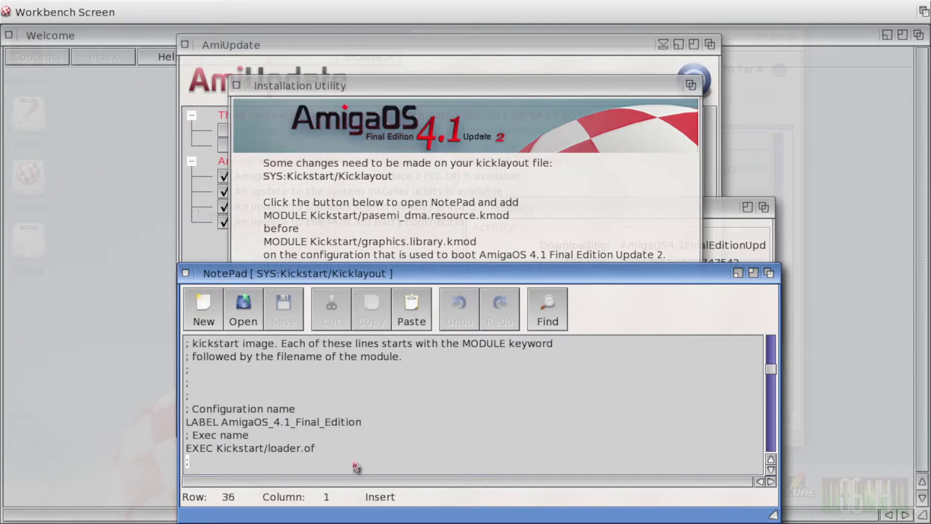
key(Up)
key(Up)
key(Up)
key(Up)
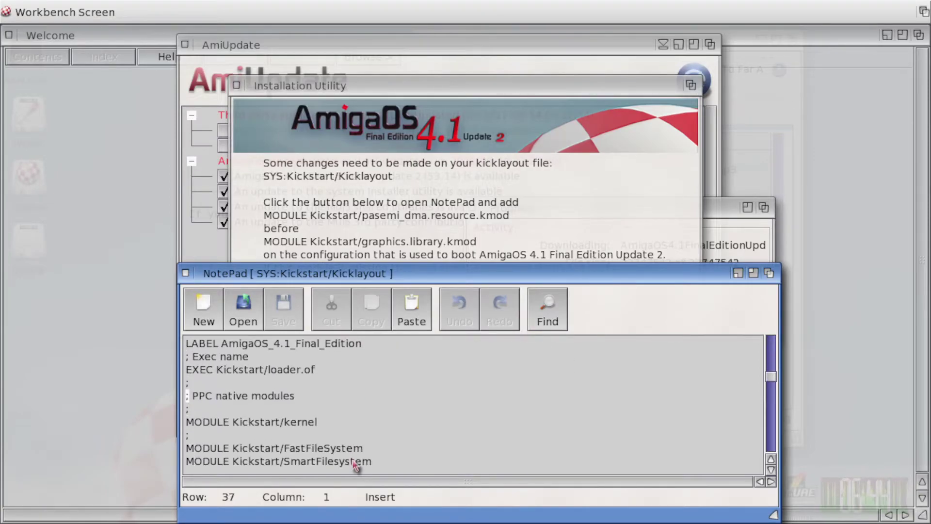
key(Down)
key(Down)
key(Down)
key(Down)
key(Down)
key(Down)
key(Down)
key(Down)
key(Down)
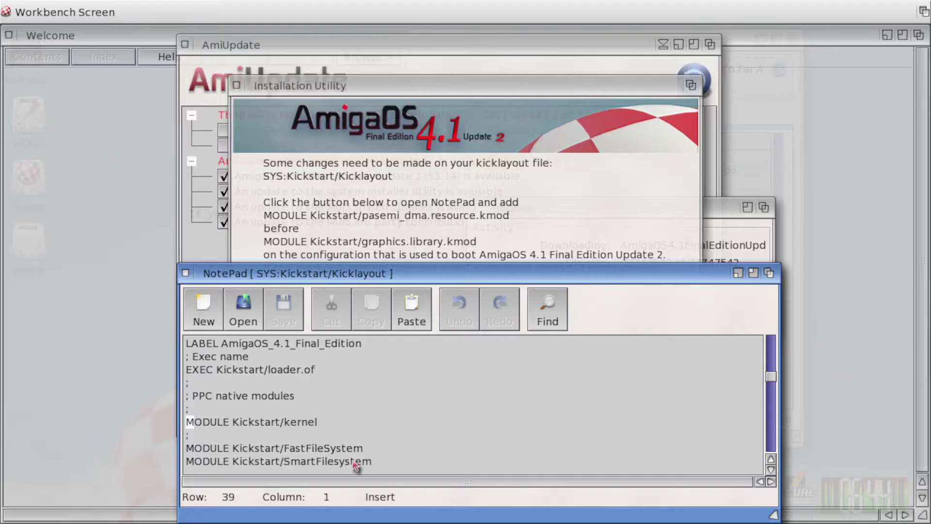
key(Down)
key(Down)
key(Down)
key(Down)
key(Down)
key(Down)
key(Down)
key(Down)
key(Down)
key(Down)
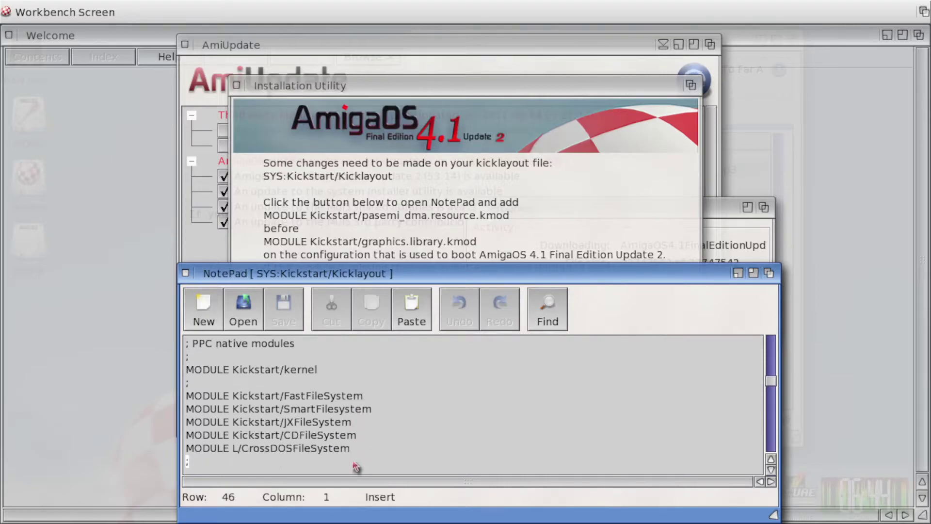
key(Down)
key(Down)
key(Down)
key(Down)
key(Down)
key(Down)
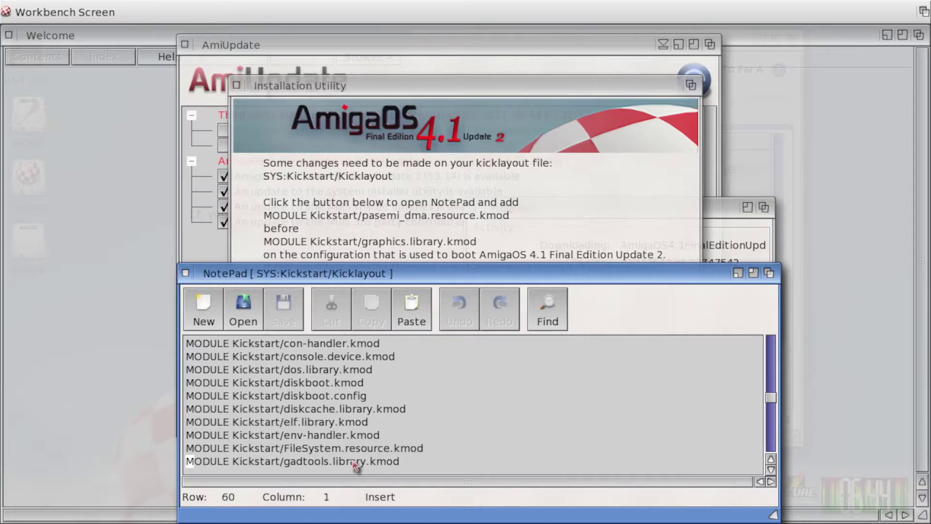
key(Down)
key(Down)
key(Down)
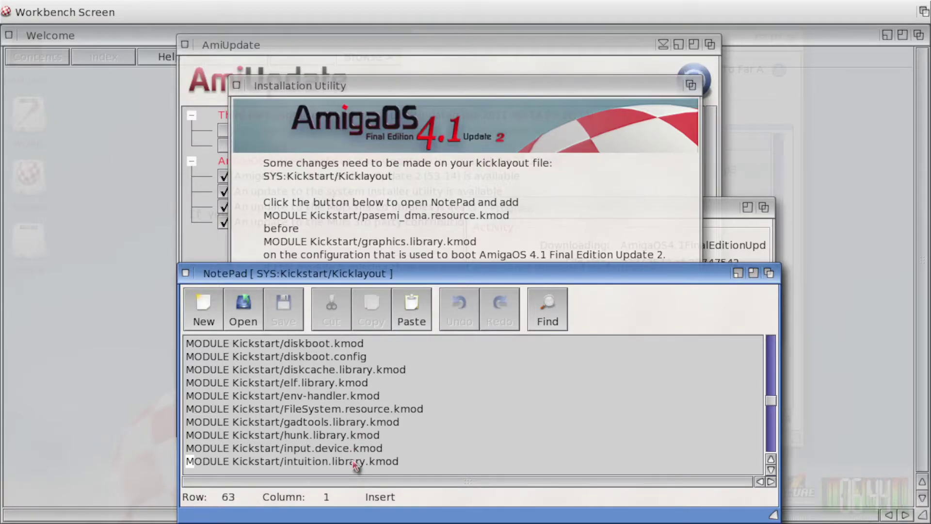
key(Down)
key(Down)
key(Down)
key(Down)
key(Down)
key(Down)
key(Down)
key(Down)
key(Down)
key(Down)
key(Down)
key(Down)
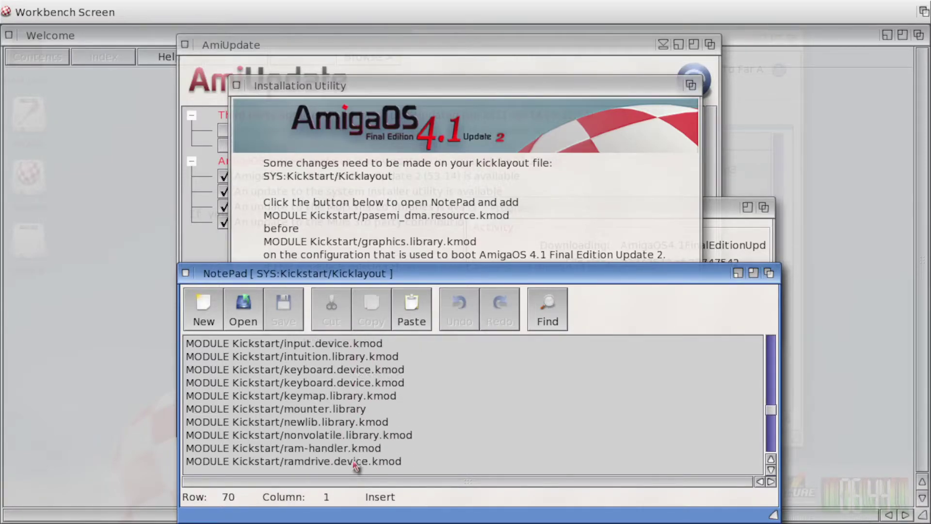
key(Down)
key(Down)
key(Down)
key(Down)
key(Down)
key(Up)
key(Up)
key(Up)
key(Return)
key(Up)
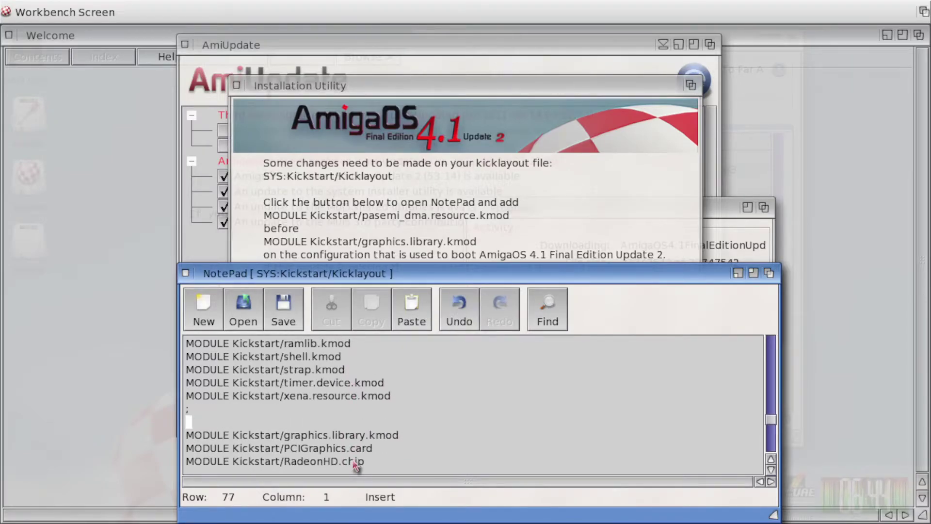
Step: Enter MODULE Kickstart/pasemi_dma.resource.kmod on the empty line above the graphics.library.kmod entry
text(MODULE K)
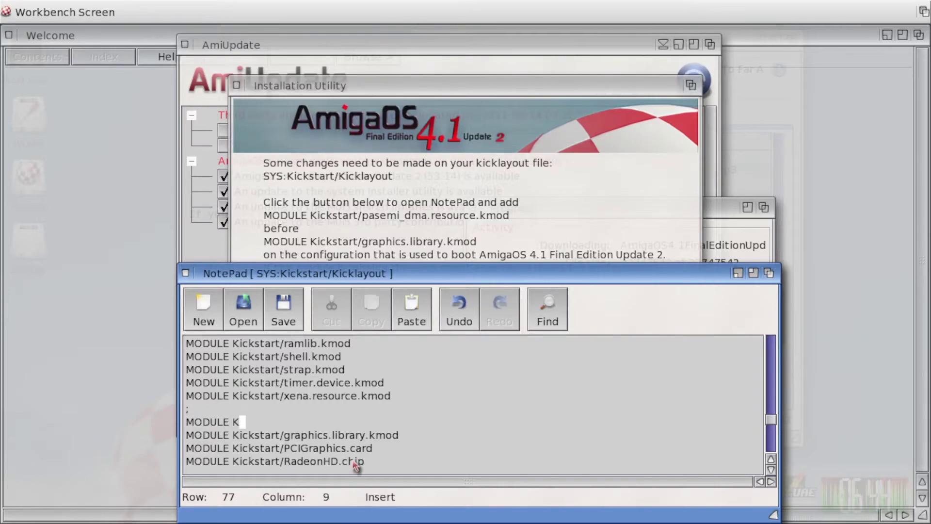
text(ick)
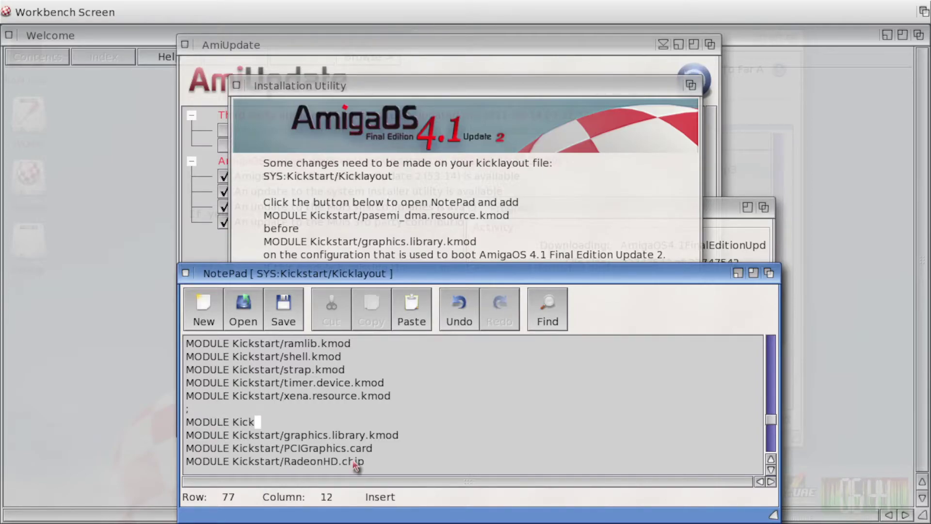
text(start)
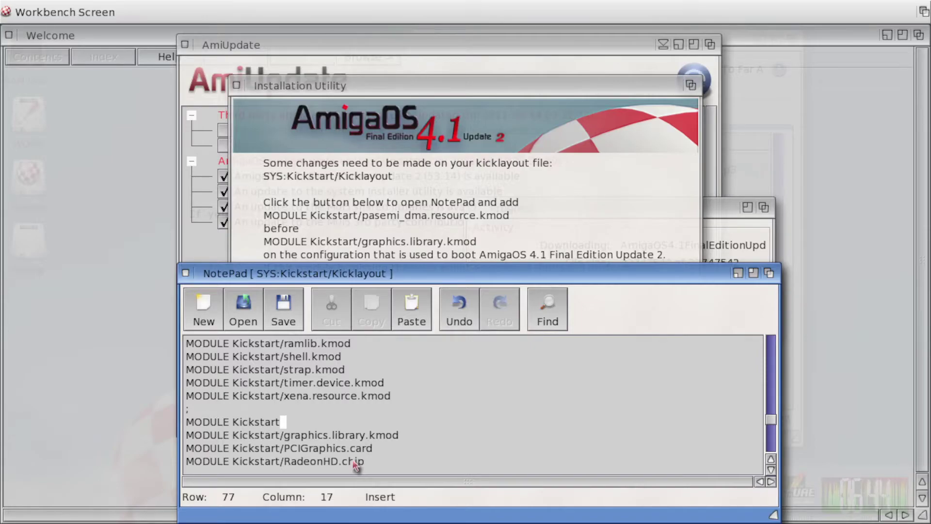
text(/PA)
key(BackSpace)
key(BackSpace)
text(pa)
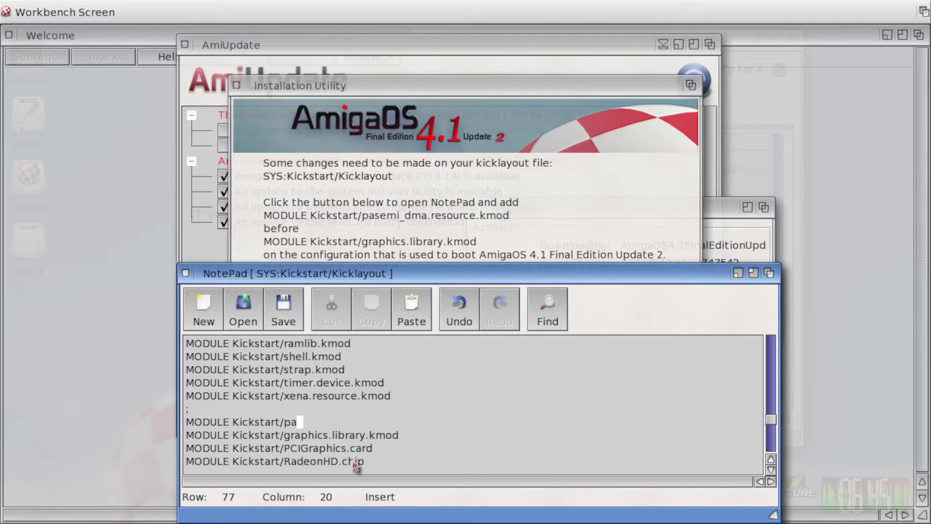
text(semi_dma.re)
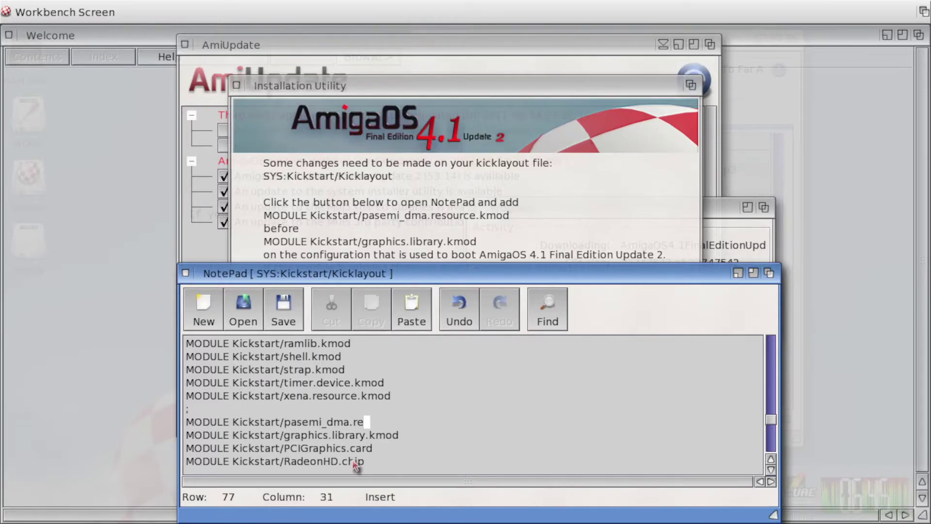
text(source.kmod)
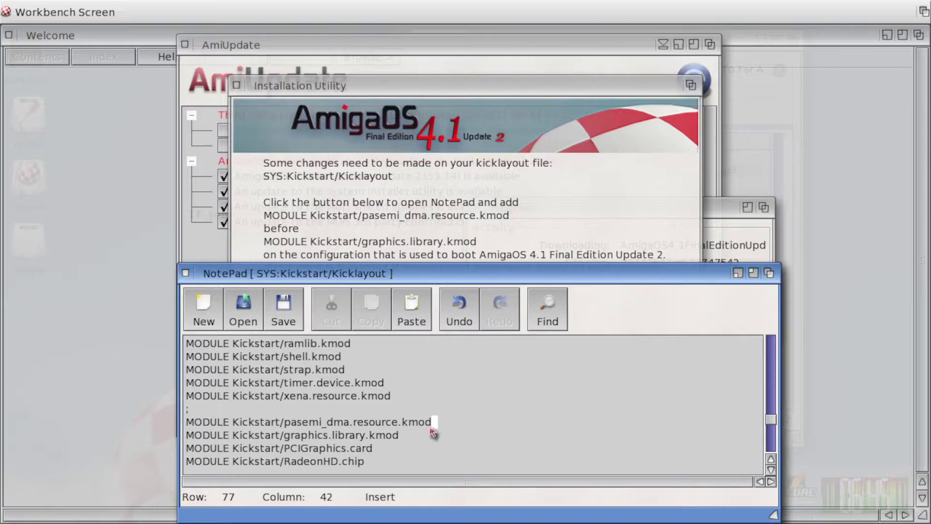
Step: Save and close the Kicklayout file, and continue the Update 2 installer past the Kicklayout instructions
click(283, 316)
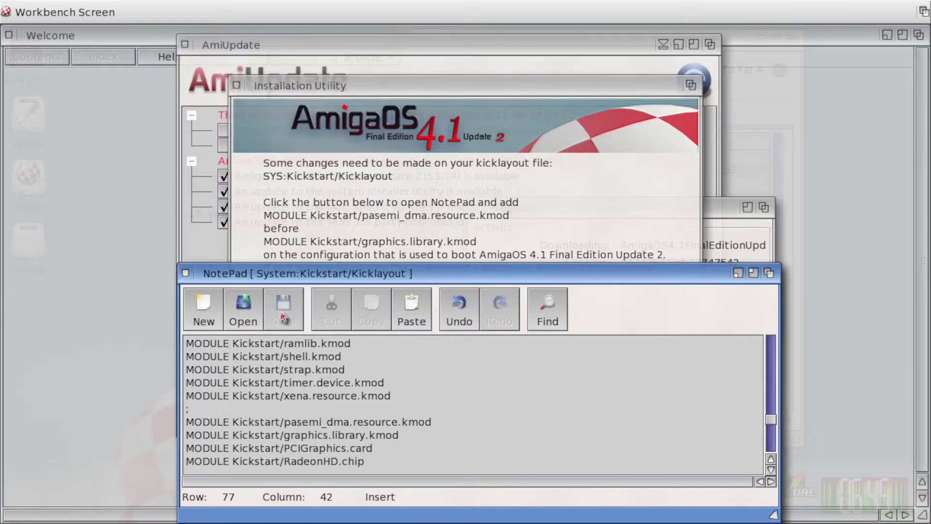
click(186, 274)
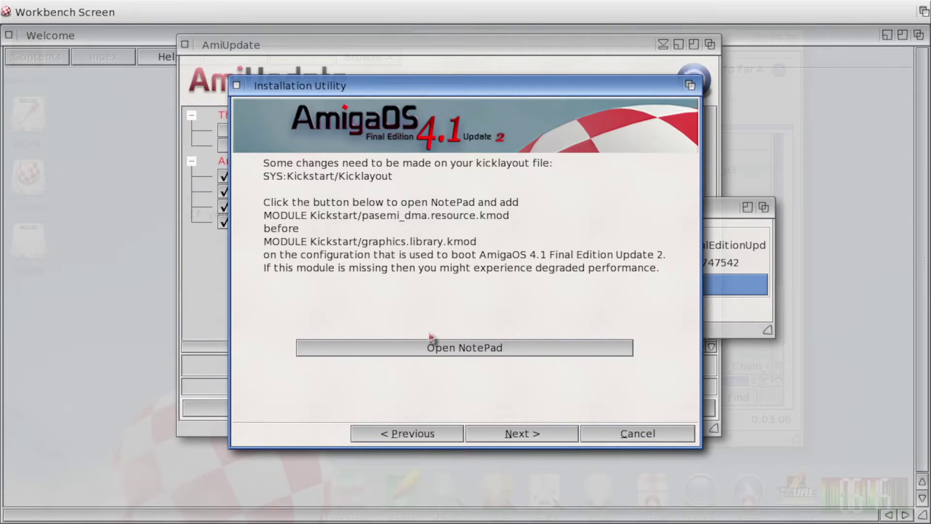
click(541, 439)
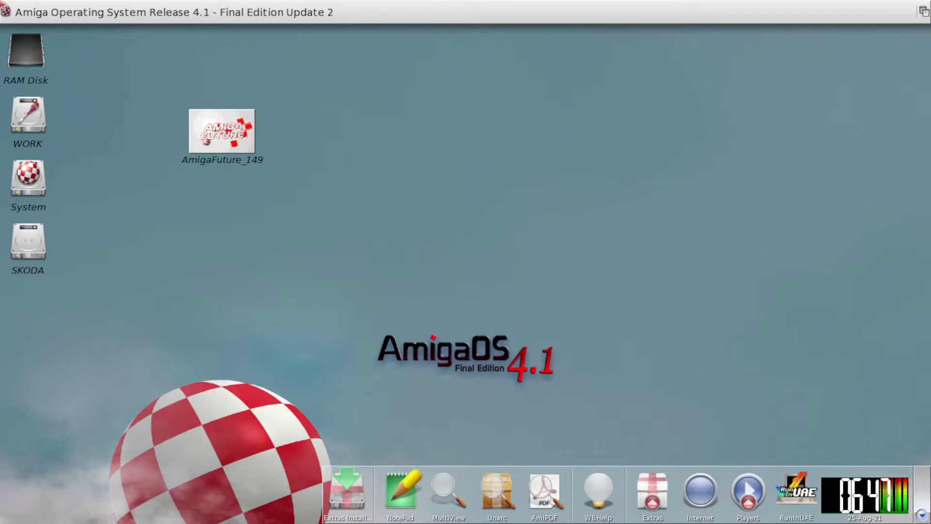
Step: Check the installed AmigaOS release in Workbench's About information and dismiss it
right_click(42, 5)
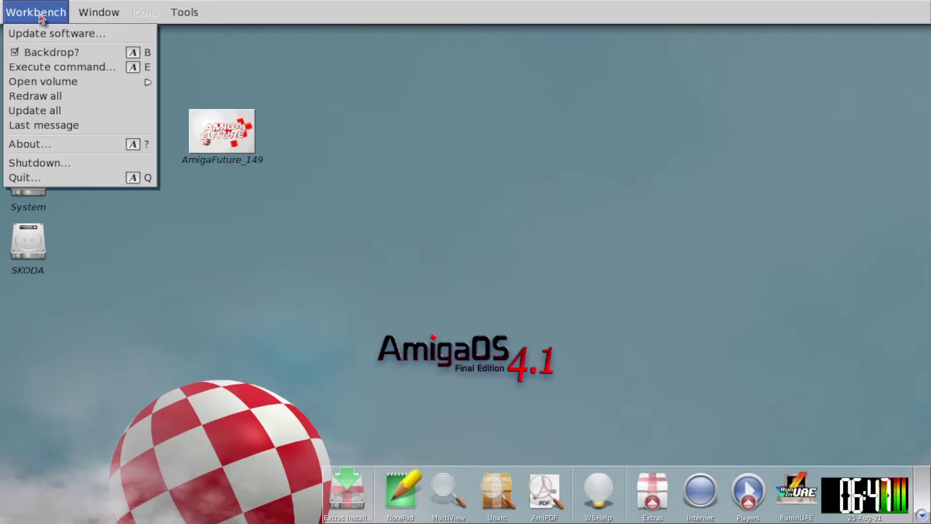
click(51, 145)
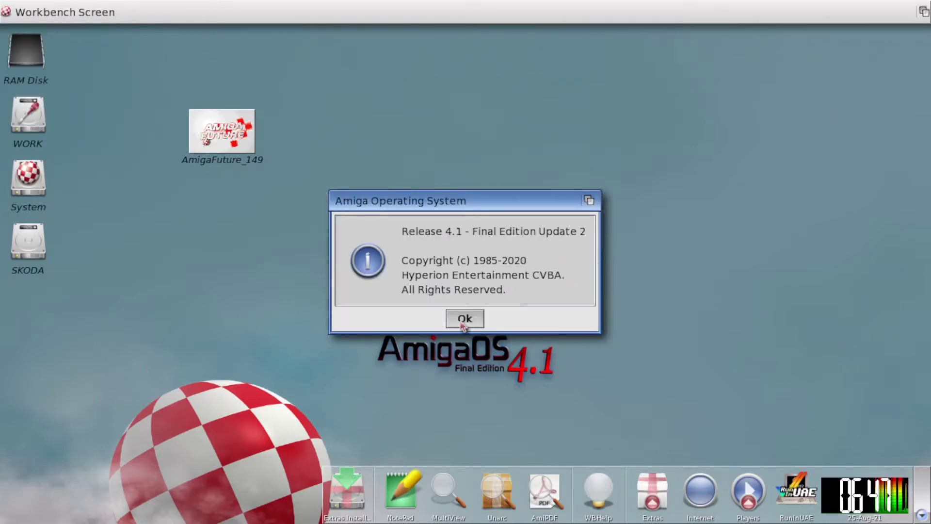
click(464, 320)
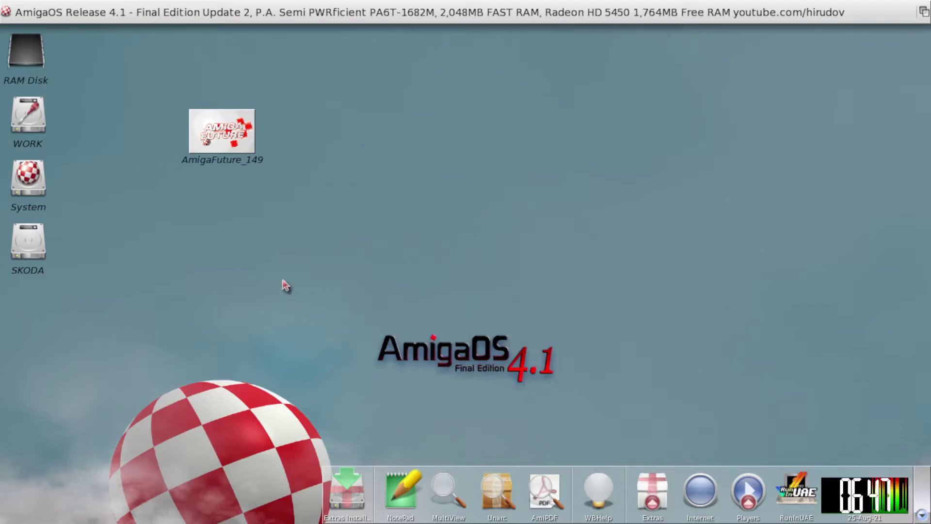
Step: Launch AmiUpdate by executing the command amiupdate from Workbench
right_click(57, 91)
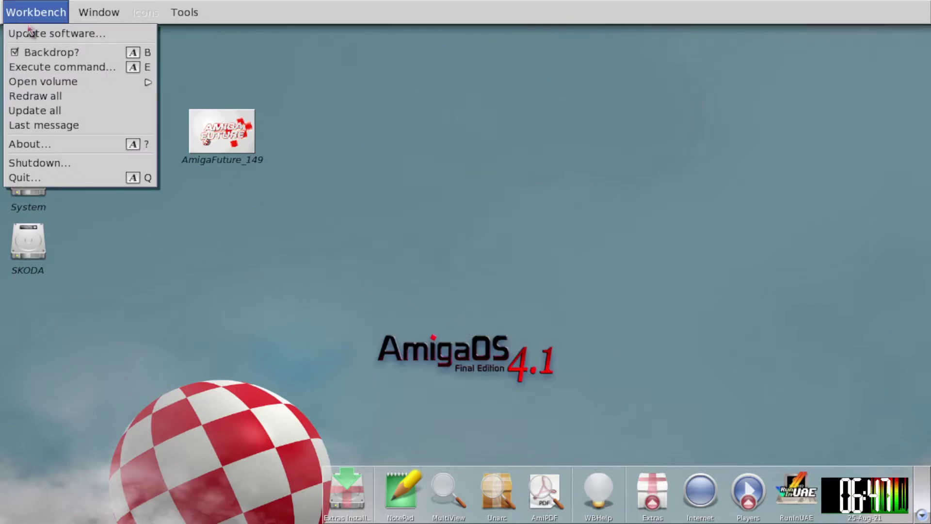
click(55, 67)
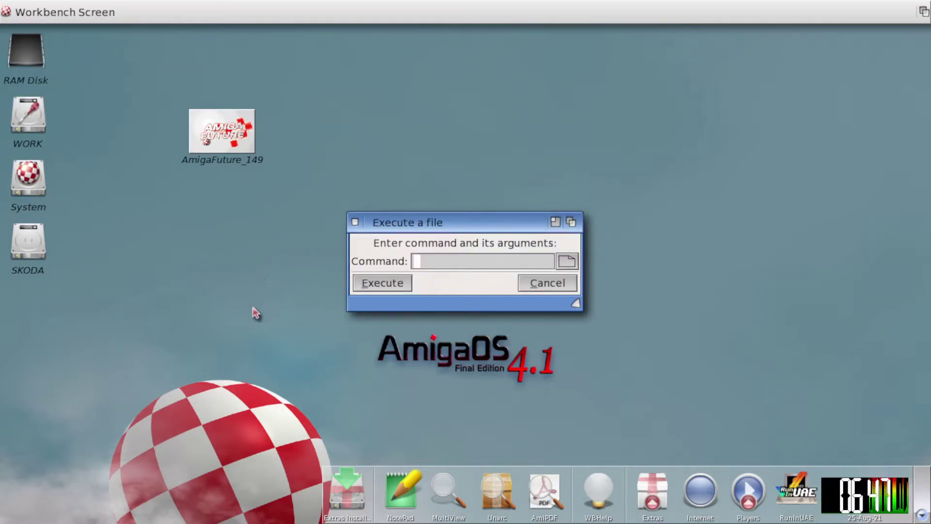
text(a)
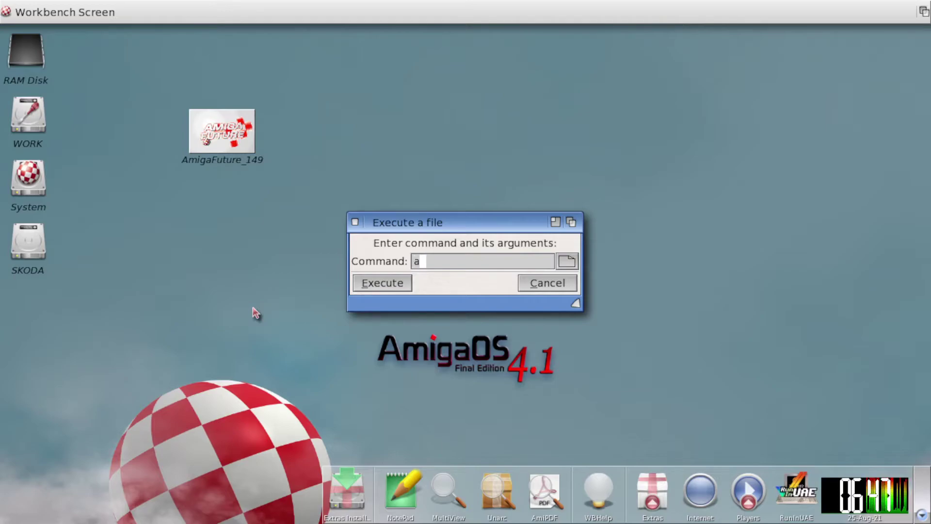
text(miupdate)
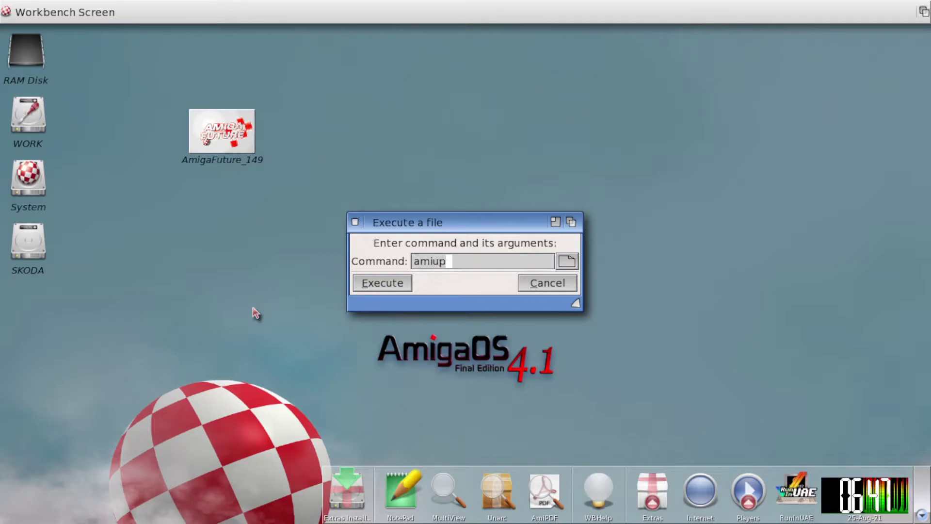
key(Return)
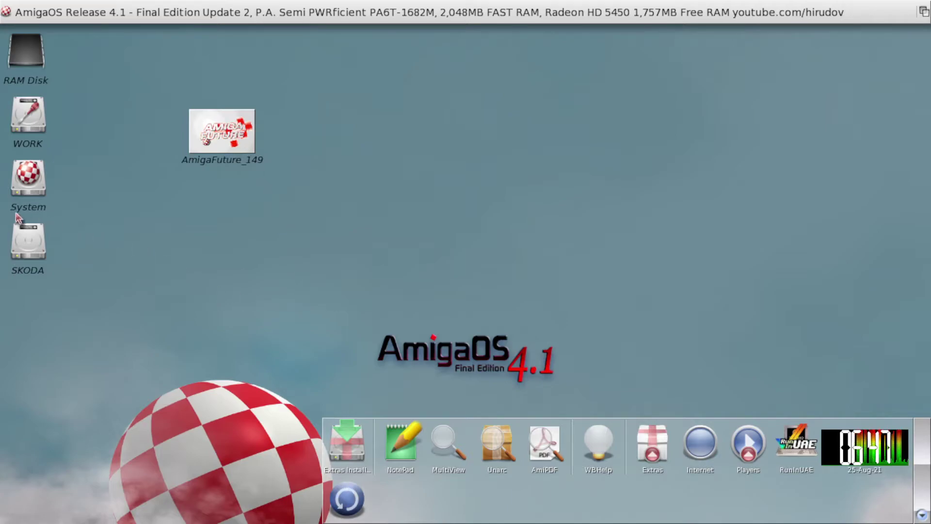
Step: View the drawers on the System volume and close its window
click(32, 182)
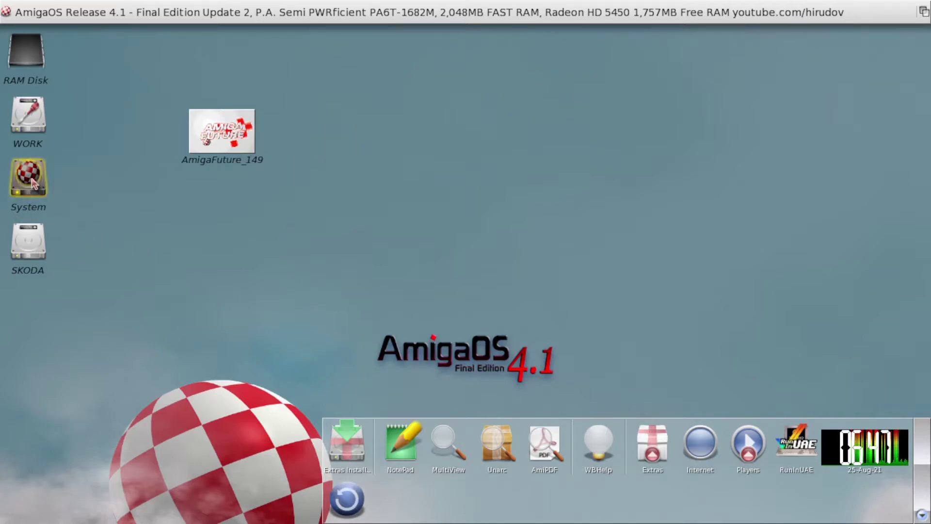
double_click(32, 181)
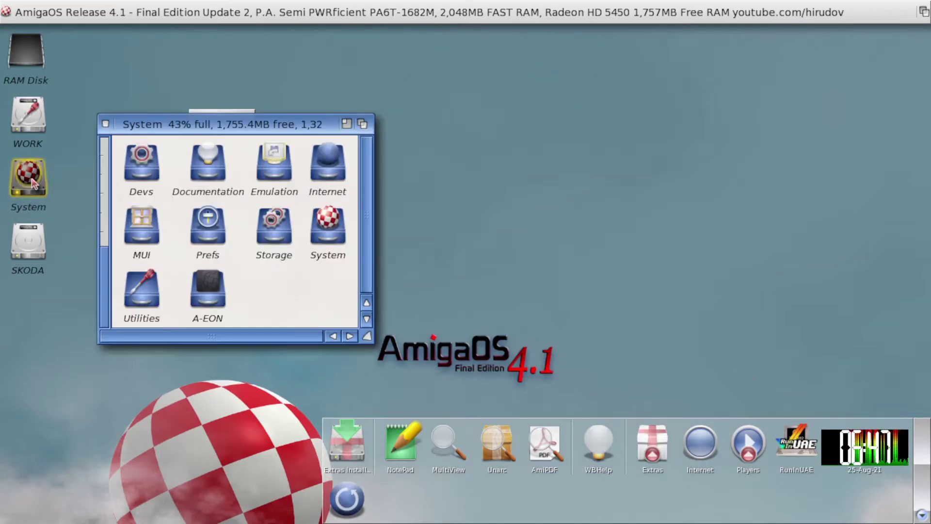
click(112, 122)
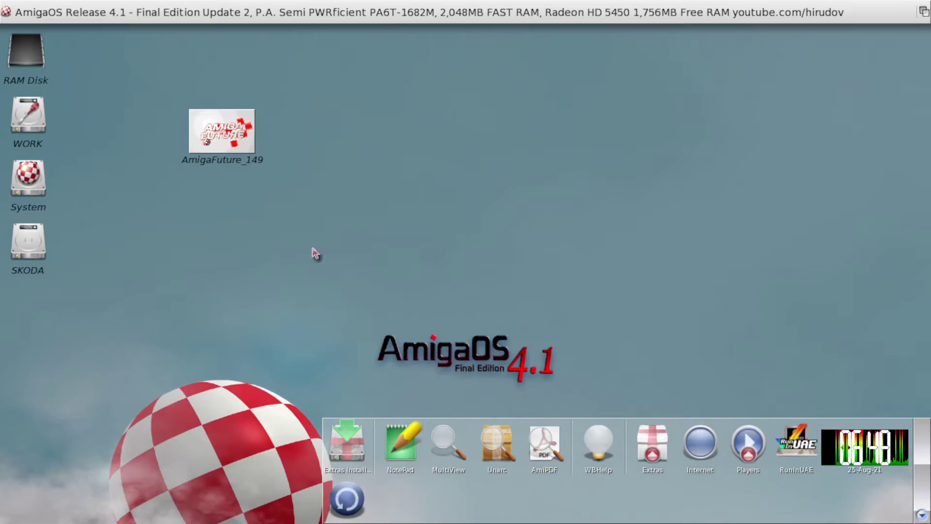
Step: Bring up the Workbench About information once more to review the release and copyright details, and dismiss it
right_click(51, 8)
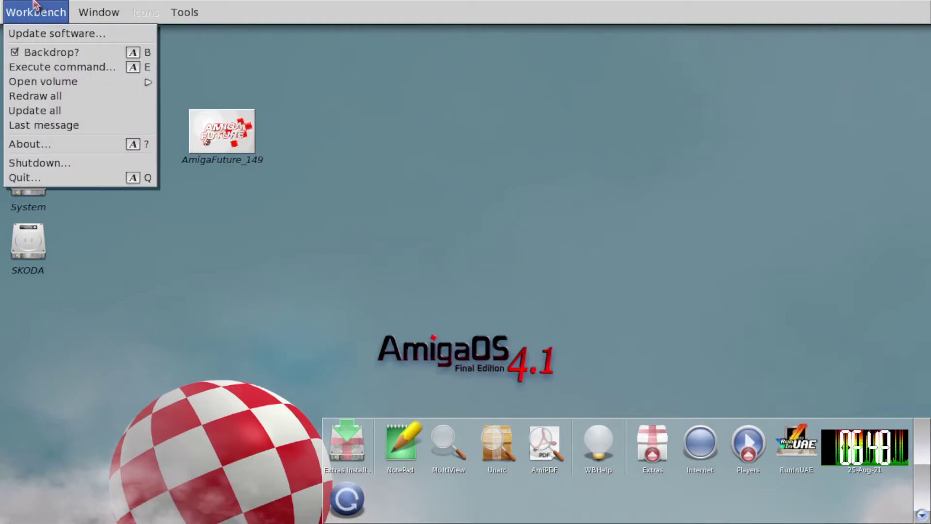
right_click(54, 125)
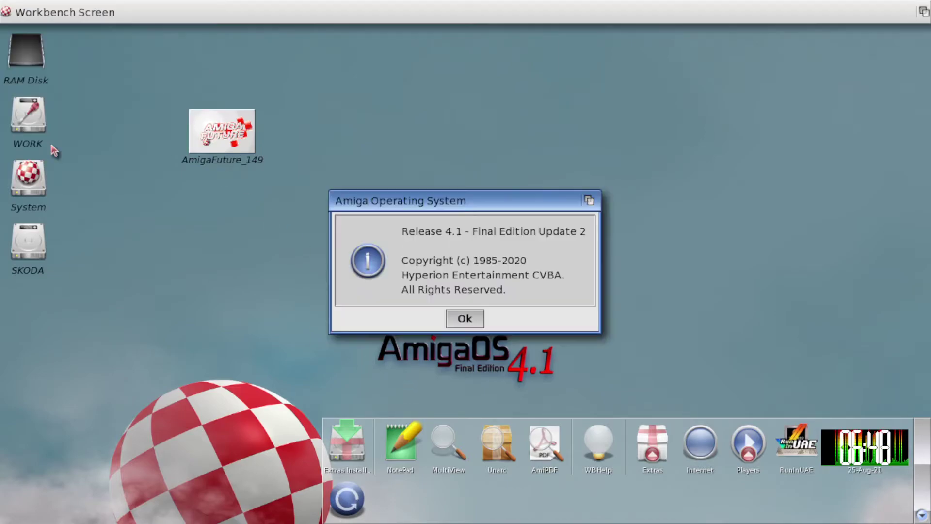
click(455, 318)
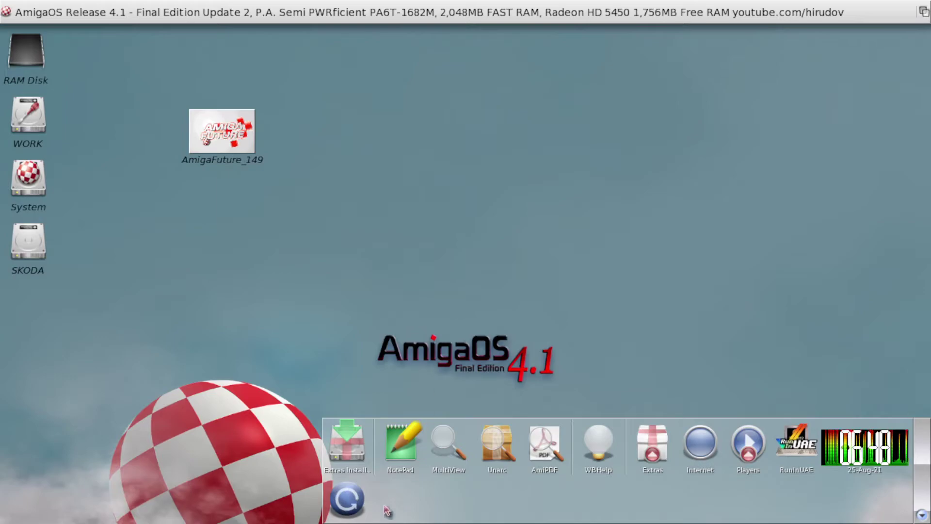
Step: Try to open AEON_Starlight.mp3 from the A-EON drawer on the System volume
click(48, 183)
double_click(49, 184)
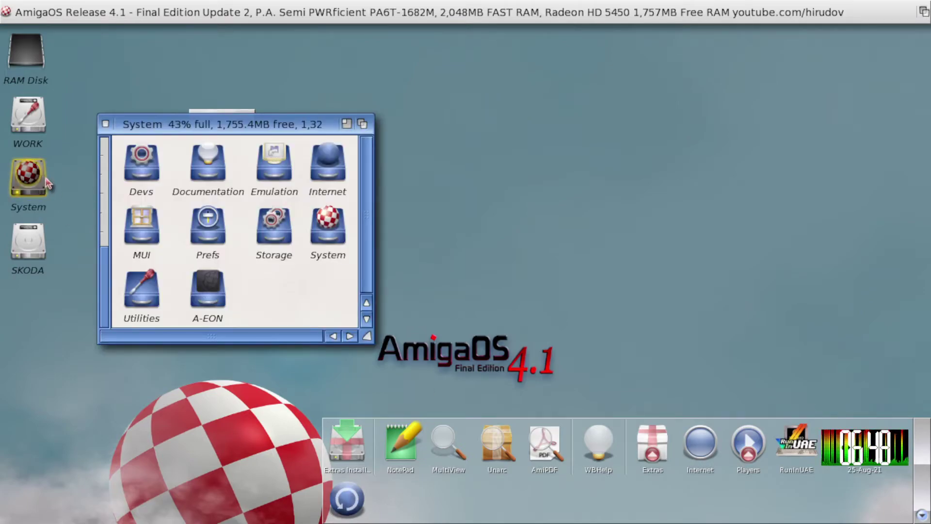
double_click(208, 286)
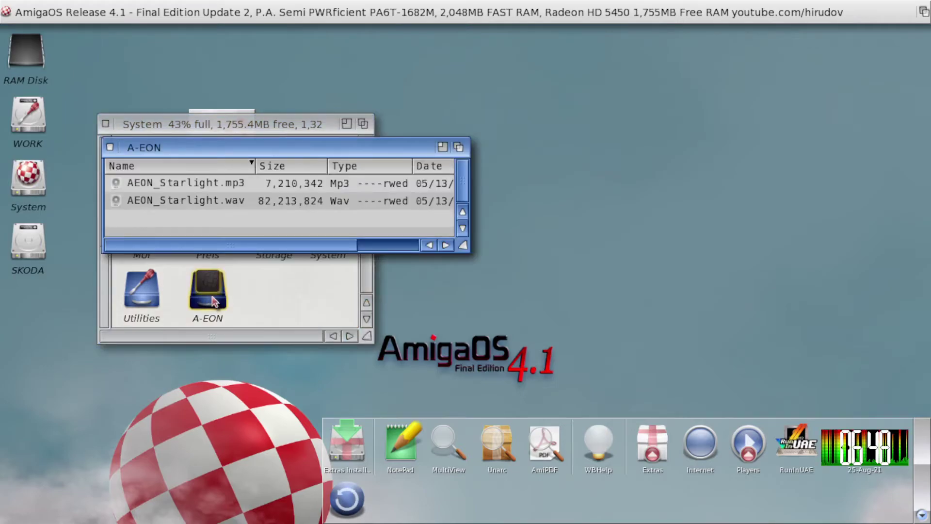
click(164, 190)
double_click(163, 190)
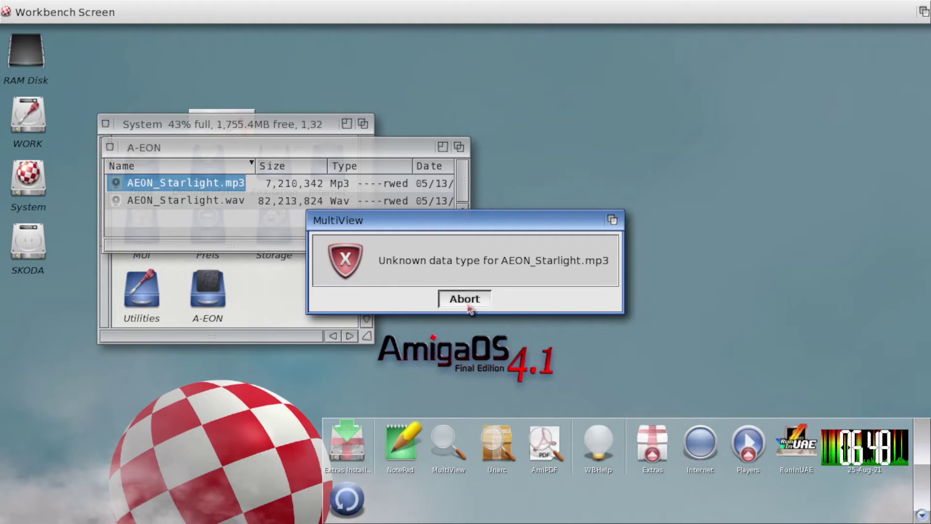
Step: Dismiss the MultiView error, open AEON_Starlight.wav from the A-EON drawer, and move its player window clear of the file windows
click(408, 297)
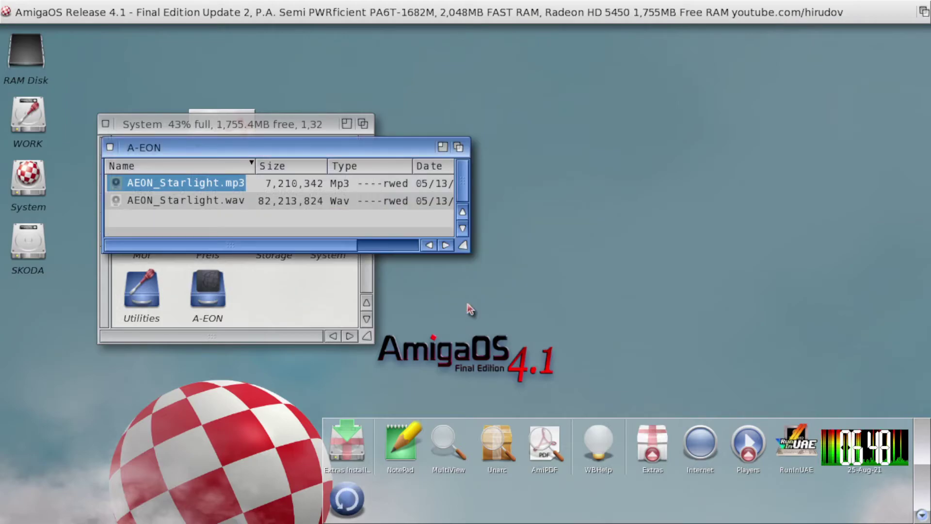
click(174, 206)
double_click(174, 206)
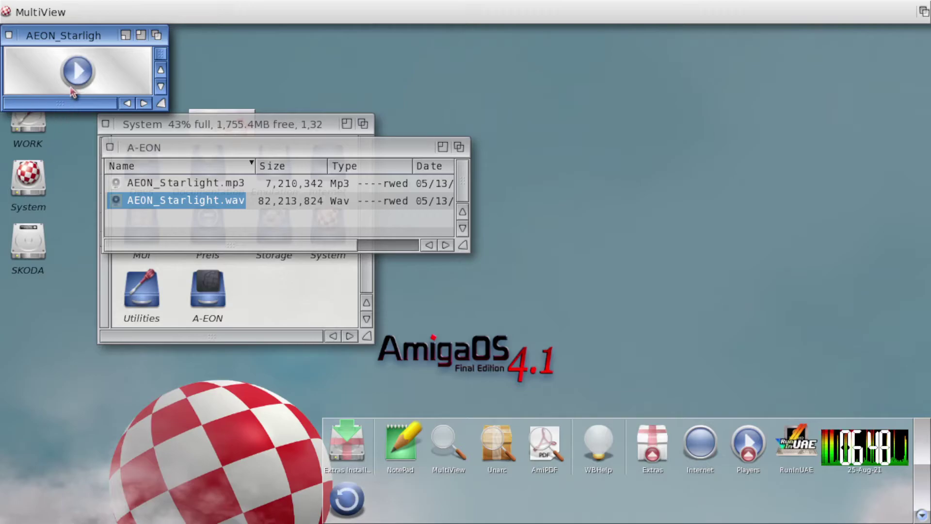
drag(63, 37, 616, 105)
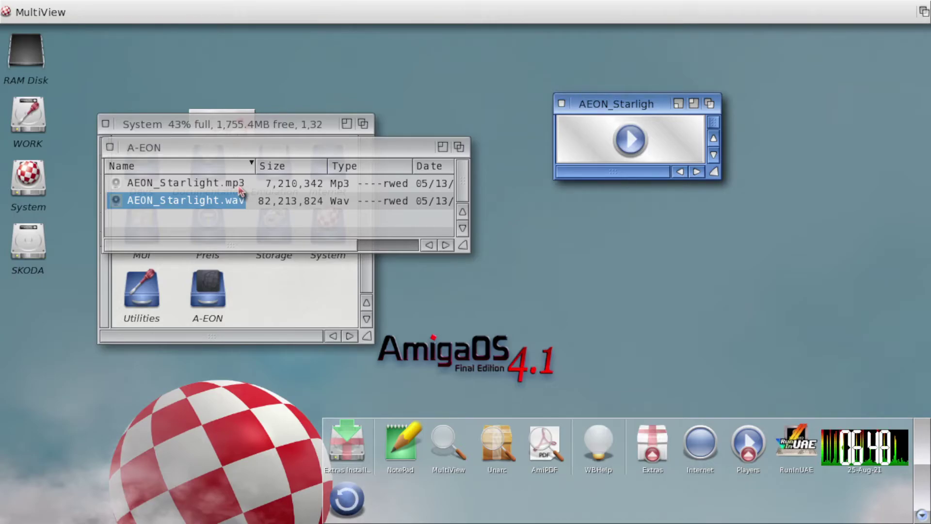
Step: Launch IBrowse, dismiss the demo notice, and open the Amigaworld thread "How's your experience been with FE Update 2?"
click(694, 458)
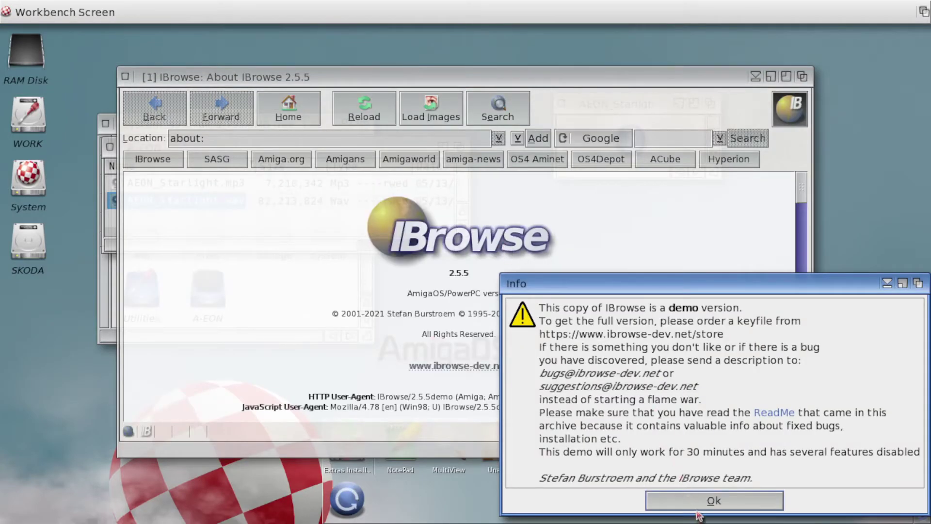
click(701, 507)
click(404, 160)
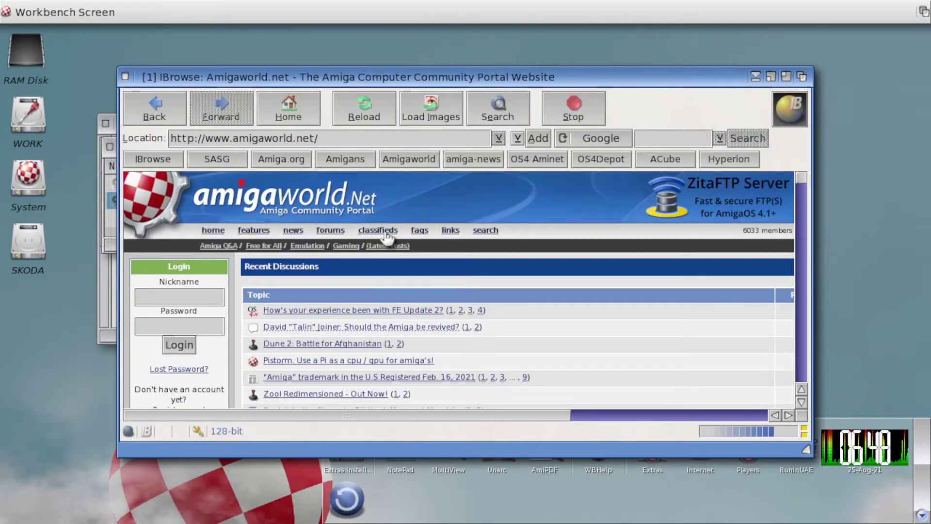
click(393, 313)
Step: Read through the forum replies about experiences with installing FE Update 2 and its hotfix
scroll(394, 291, down, 10)
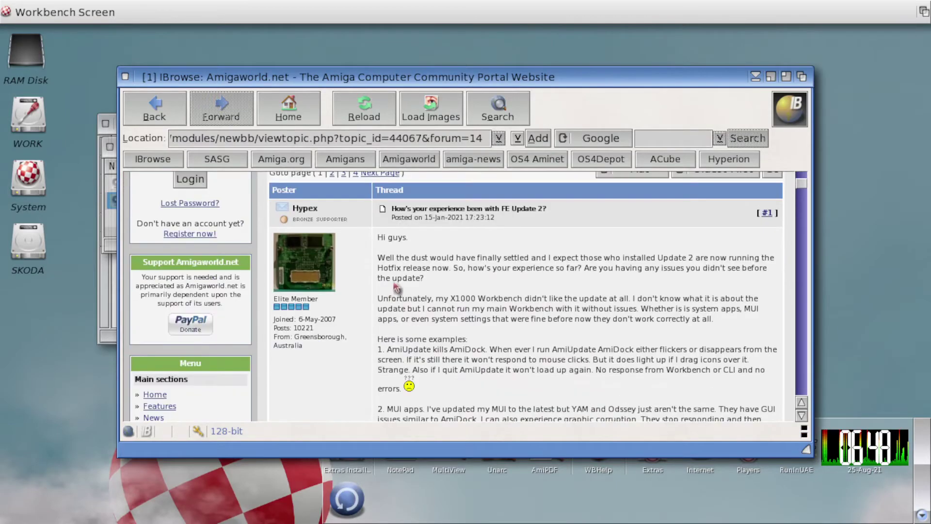
scroll(439, 255, down, 15)
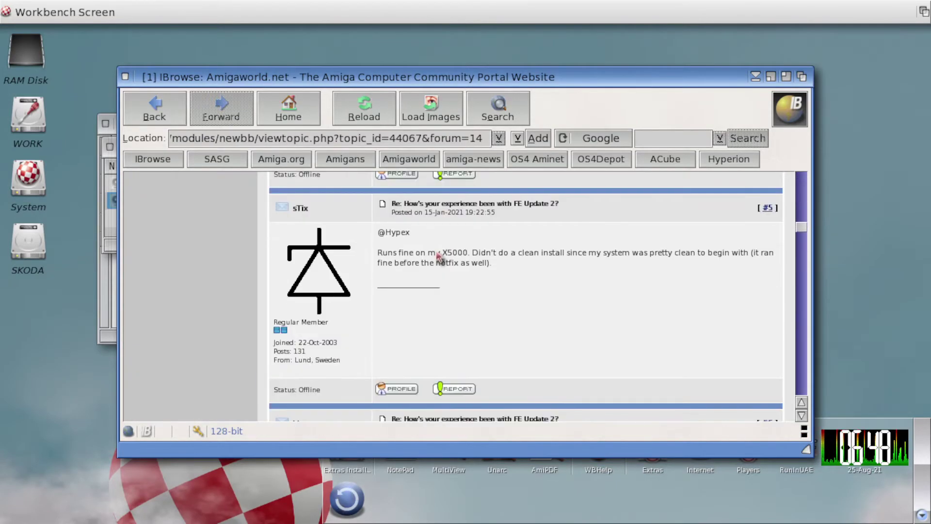
scroll(439, 257, down, 10)
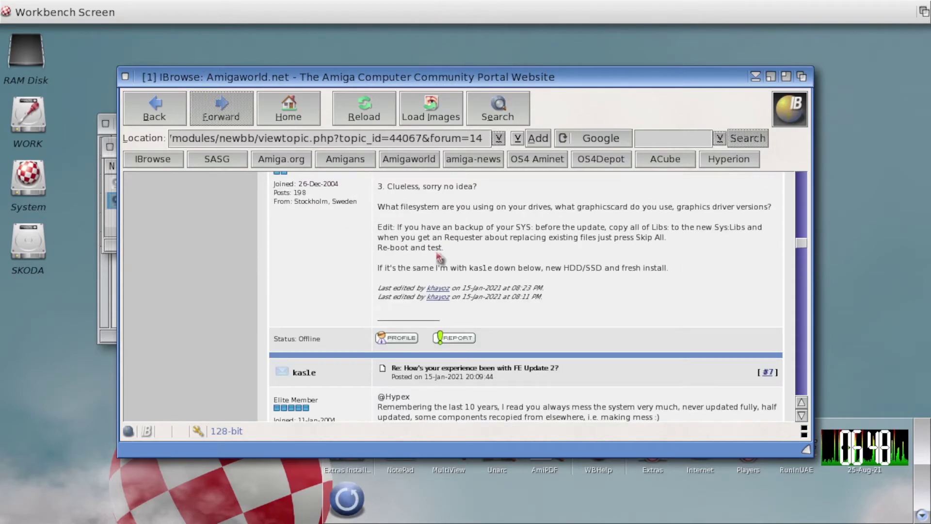
scroll(439, 255, down, 5)
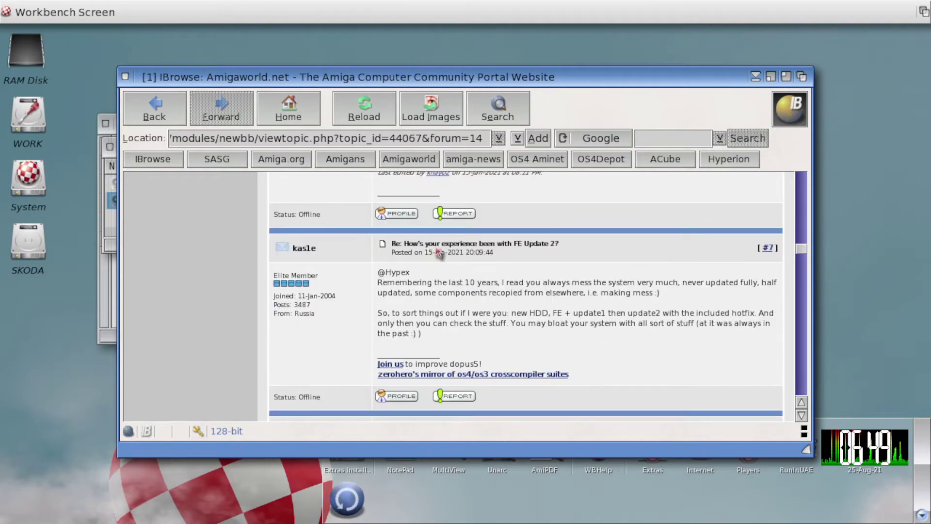
scroll(438, 252, down, 8)
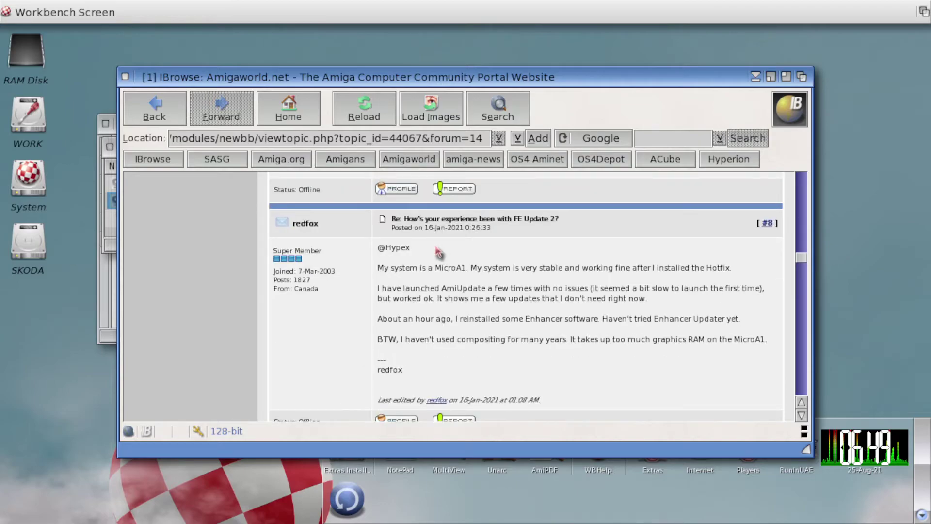
scroll(438, 251, down, 5)
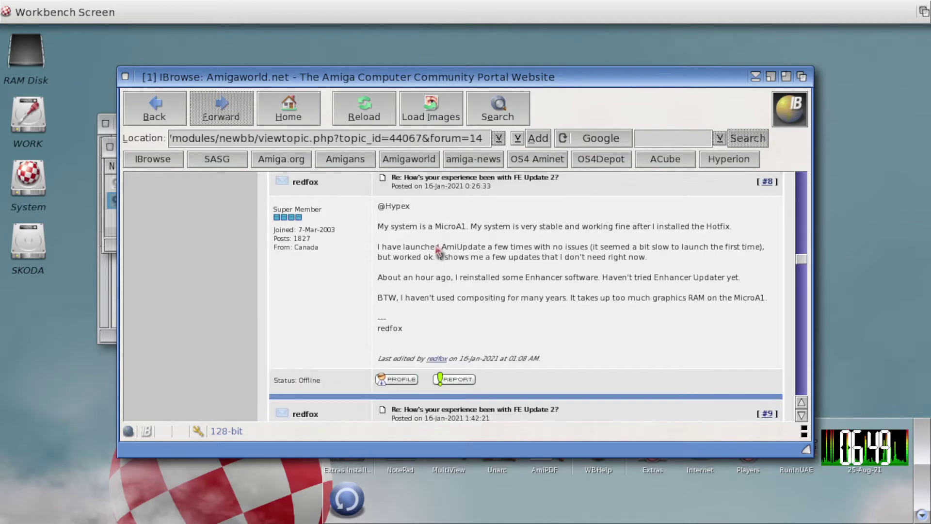
scroll(439, 251, down, 6)
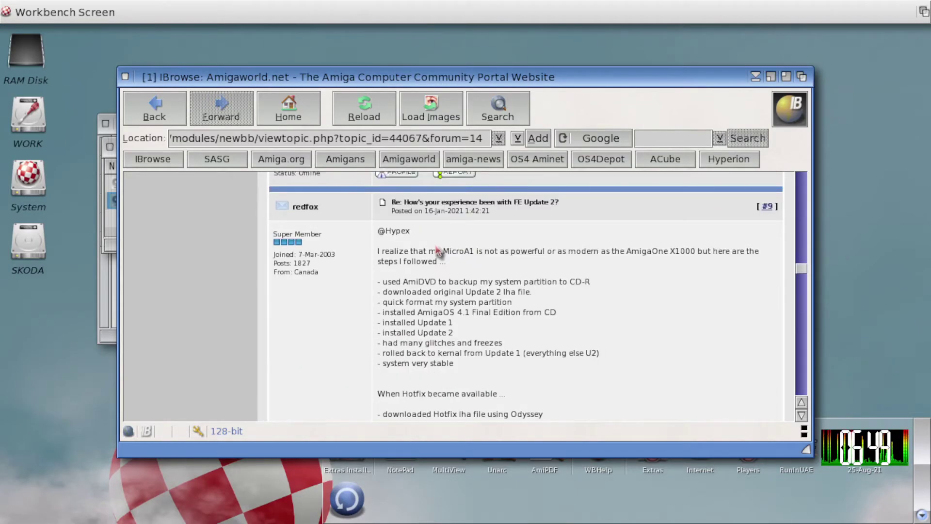
scroll(439, 252, down, 2)
scroll(439, 251, down, 10)
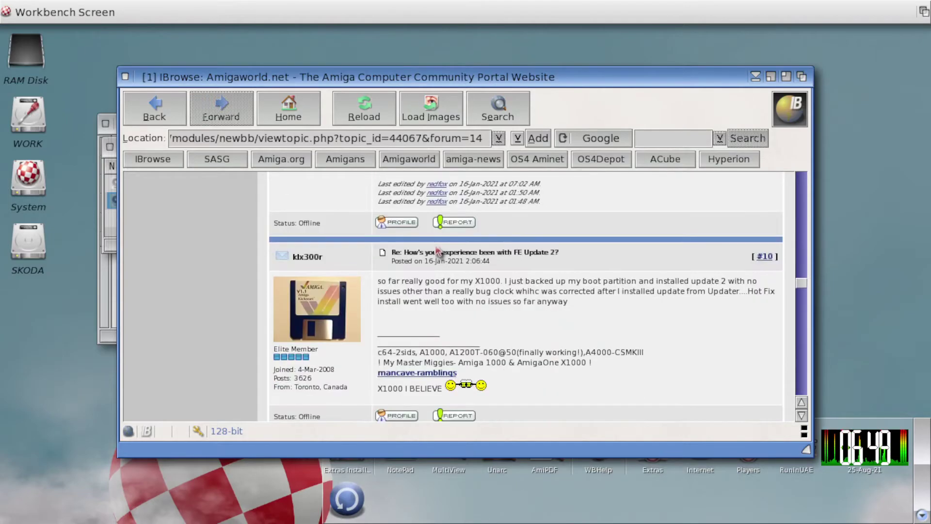
scroll(438, 252, up, 6)
scroll(439, 251, up, 3)
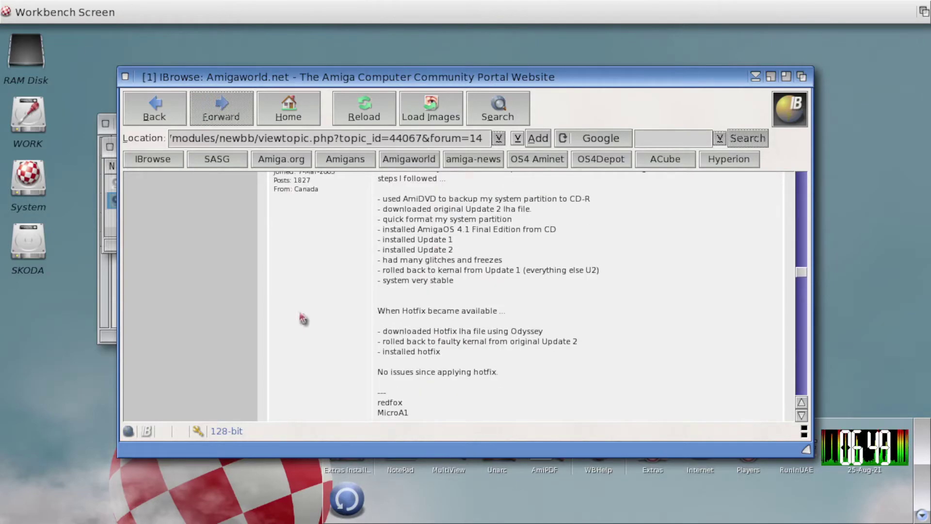
Step: Switch to AmiUpdate, scan for available updates, and enlarge its window to show the full update descriptions
click(350, 514)
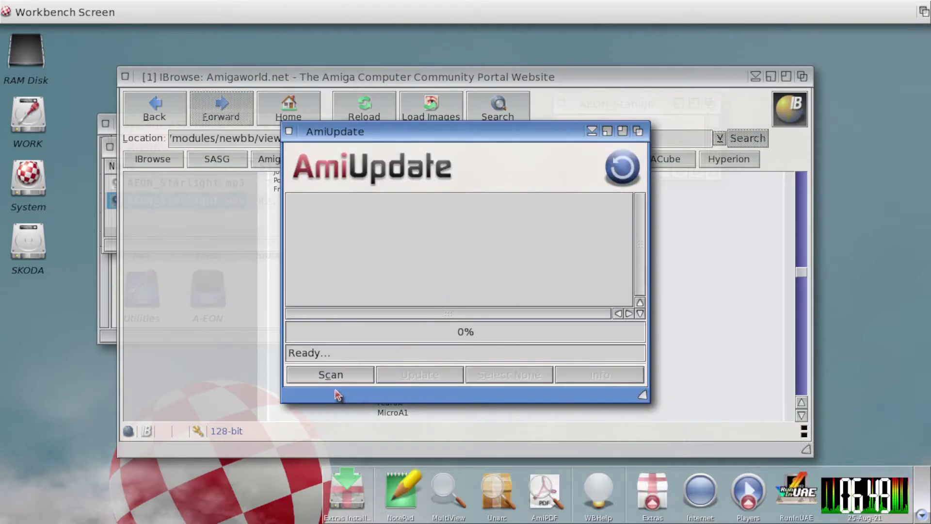
click(336, 381)
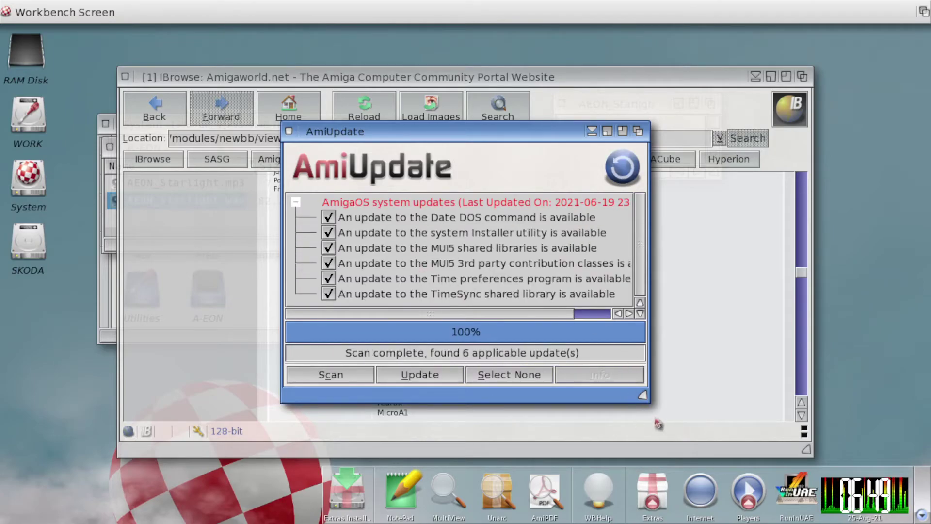
drag(641, 395, 920, 478)
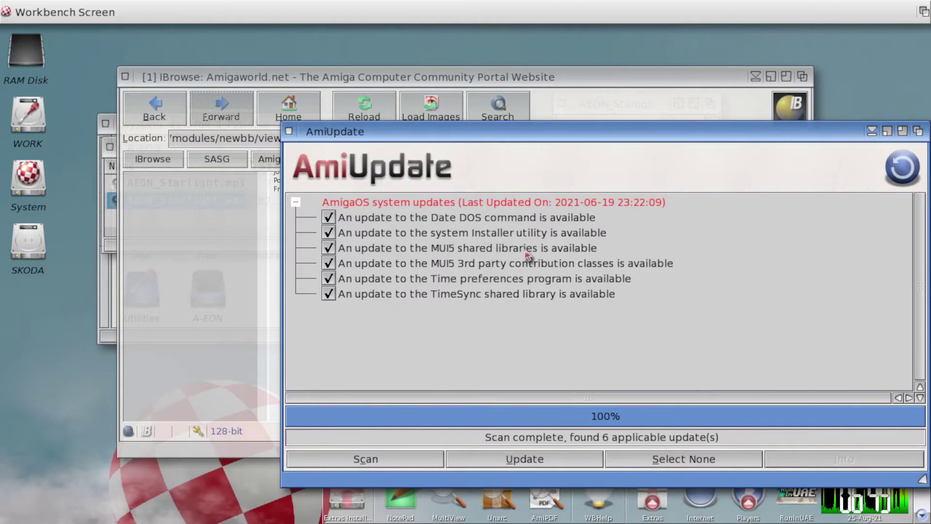
Step: Install all the selected AmigaOS system updates, moving the progress window aside, and acknowledge the manual-installation notice
click(540, 462)
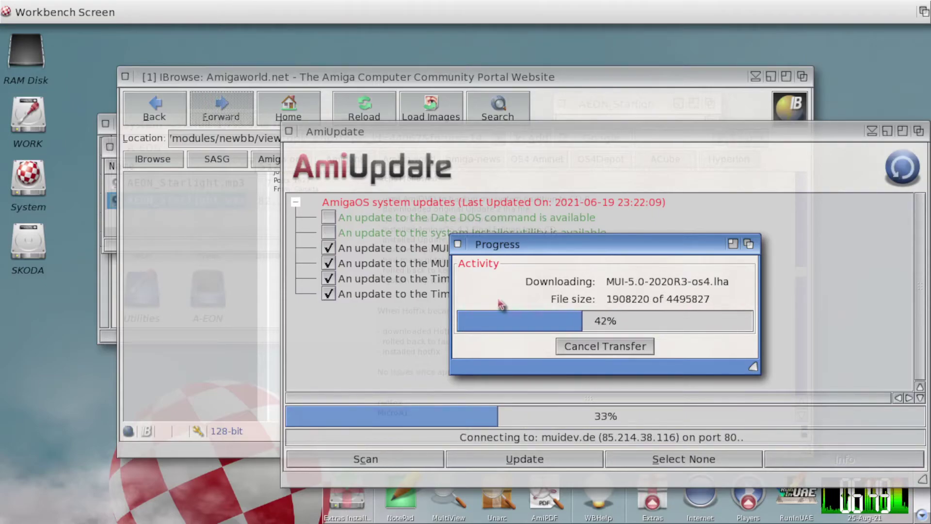
drag(533, 246, 232, 30)
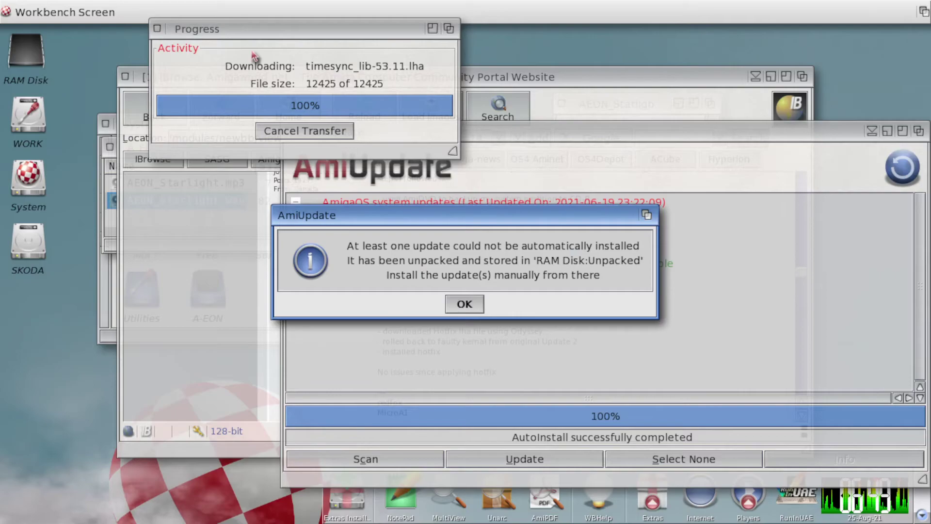
click(468, 304)
Step: Open the MUI drawer inside Unpacked on the RAM Disk and run Install-MUI
double_click(27, 55)
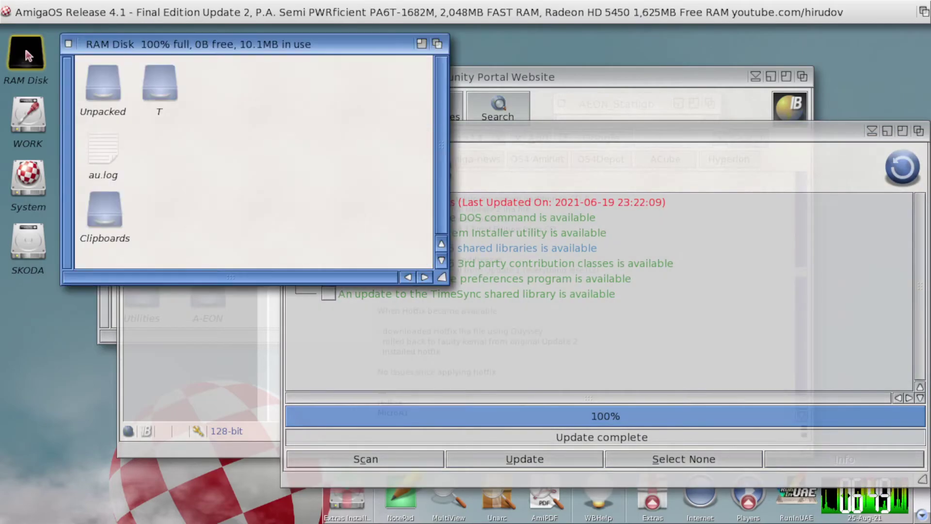
double_click(106, 85)
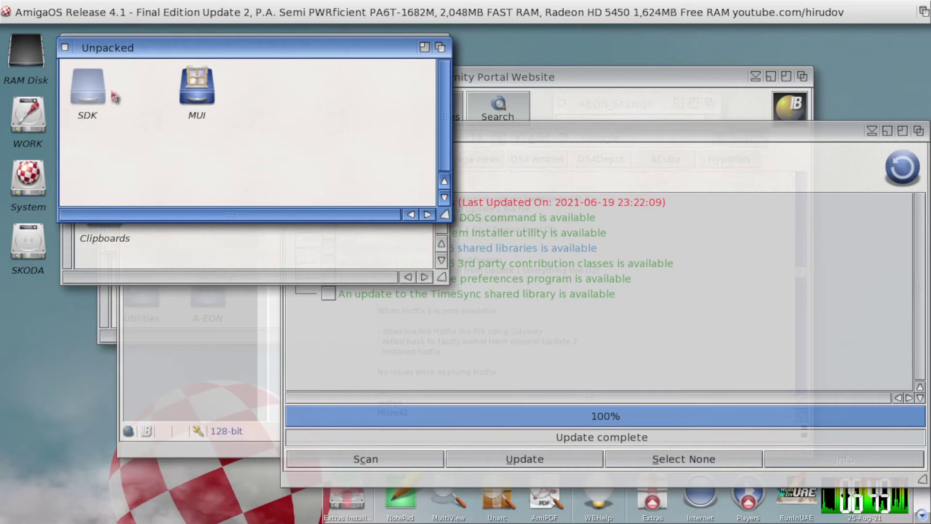
double_click(194, 82)
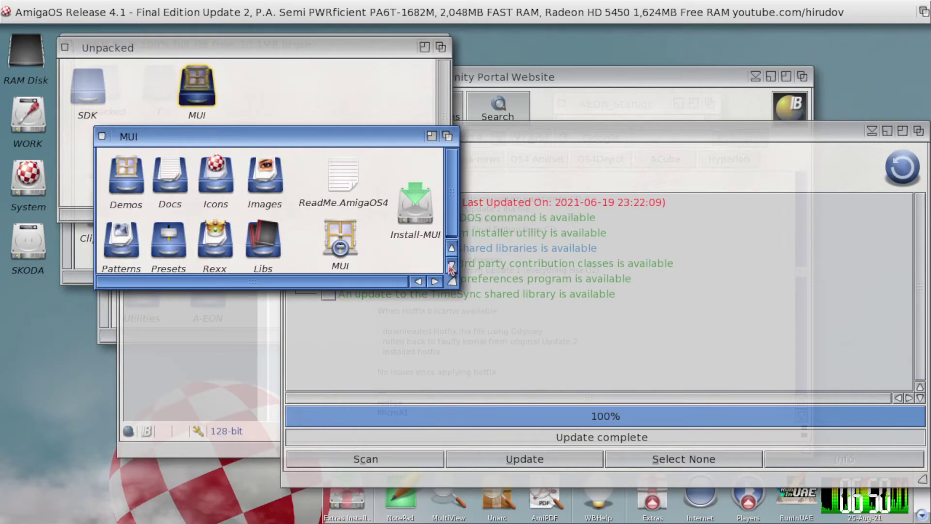
double_click(417, 214)
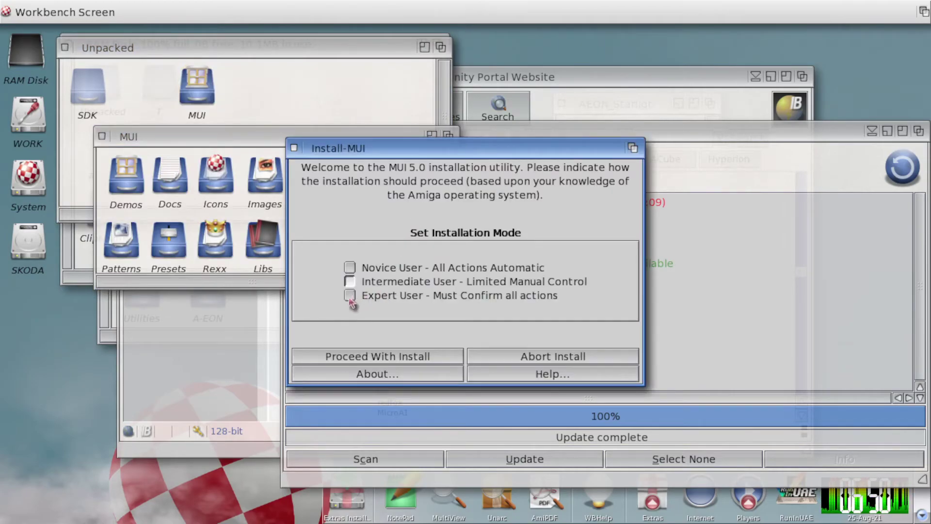
Step: Start the MUI 5.0 installation in Expert User mode and choose to update the existing installation in System:
click(350, 297)
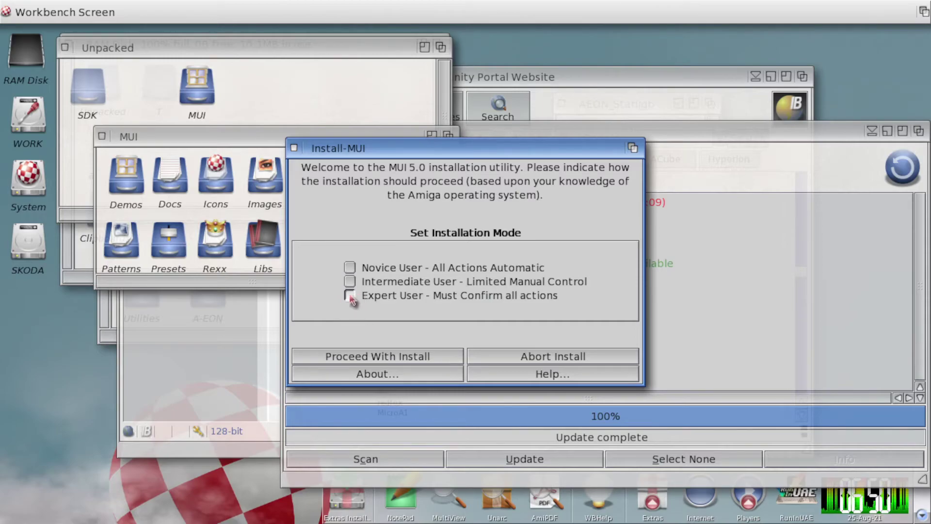
click(373, 356)
click(372, 356)
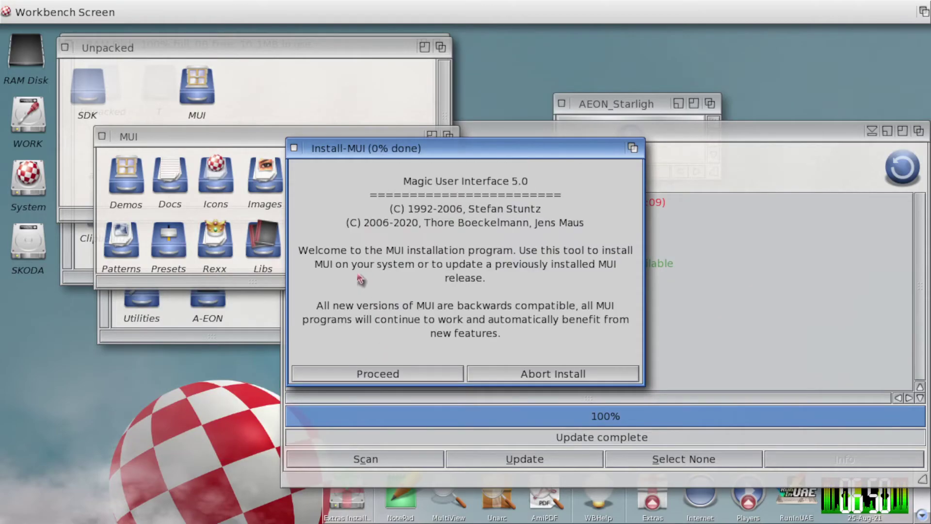
click(416, 380)
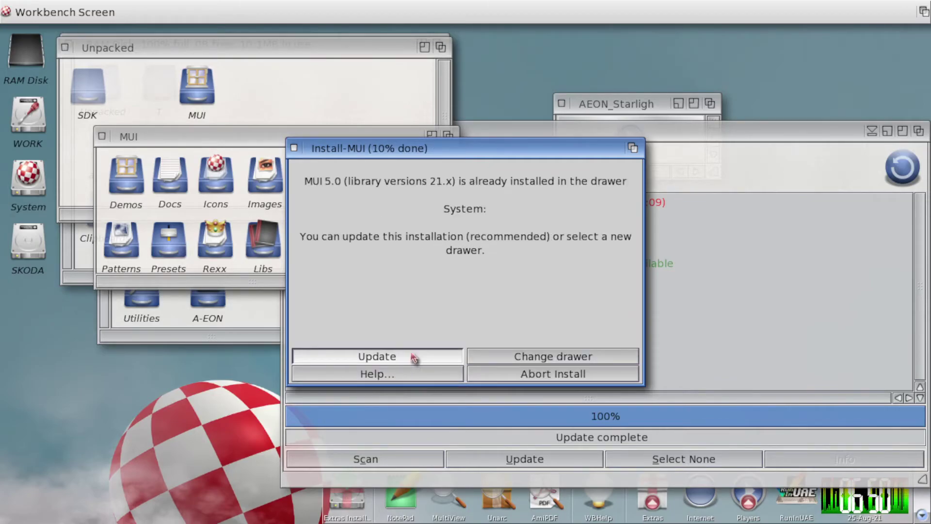
click(413, 357)
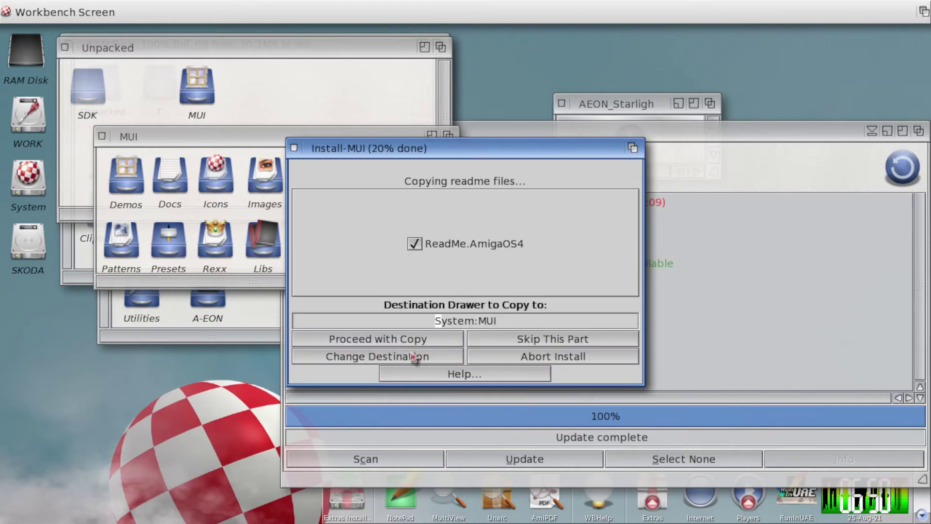
Step: Copy the AmigaOS4 readme, the MUI program and the newer MUI libraries and classes into System:MUI
click(401, 340)
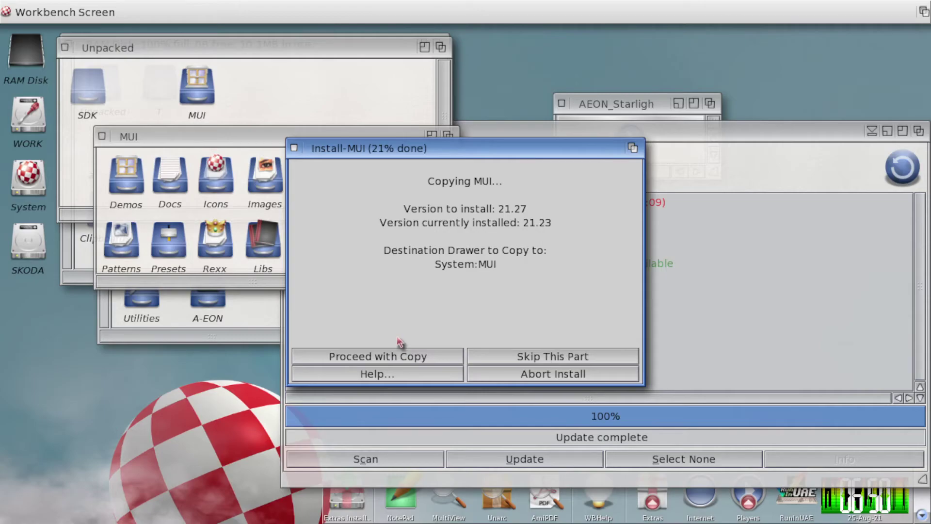
click(388, 357)
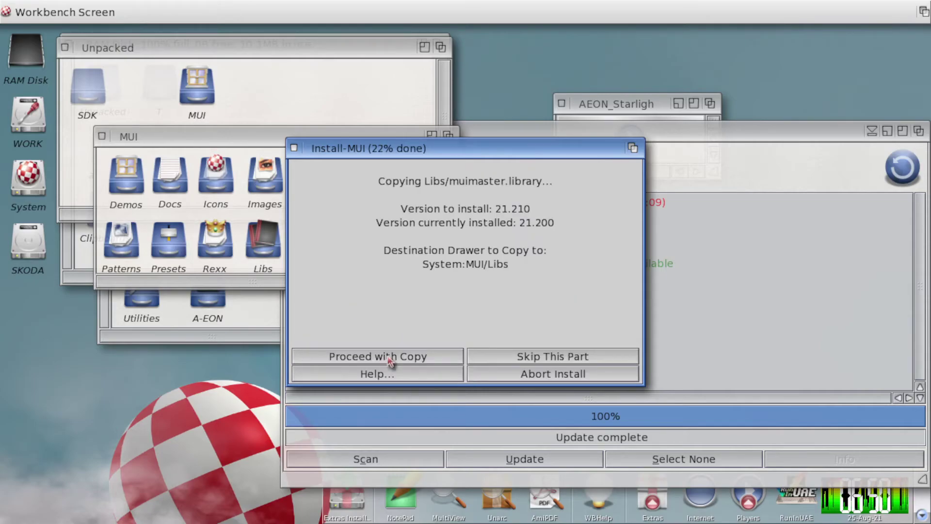
click(389, 359)
click(389, 358)
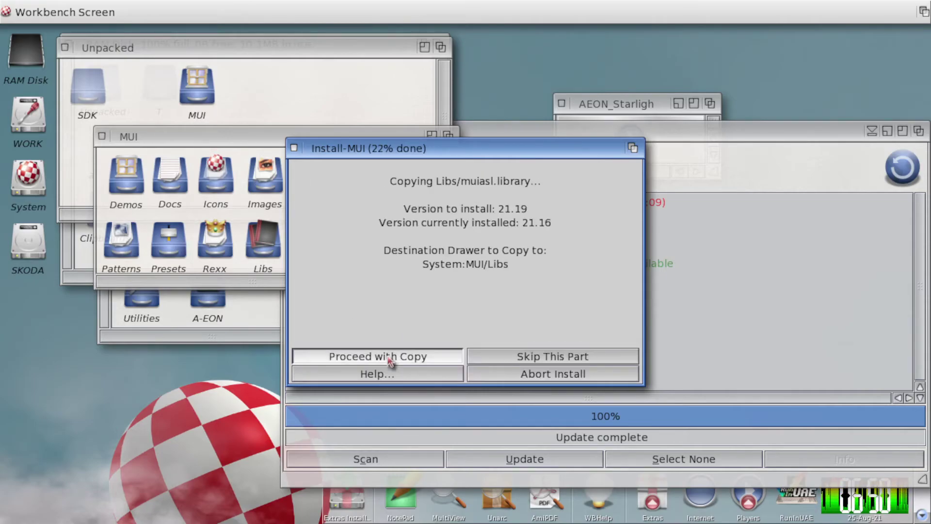
click(390, 359)
click(389, 358)
click(389, 358)
click(389, 358)
click(389, 359)
click(390, 358)
click(389, 359)
click(390, 358)
click(390, 359)
click(389, 358)
click(390, 358)
click(389, 358)
click(389, 359)
click(389, 359)
click(390, 359)
click(390, 358)
click(389, 358)
click(389, 359)
click(389, 359)
click(389, 359)
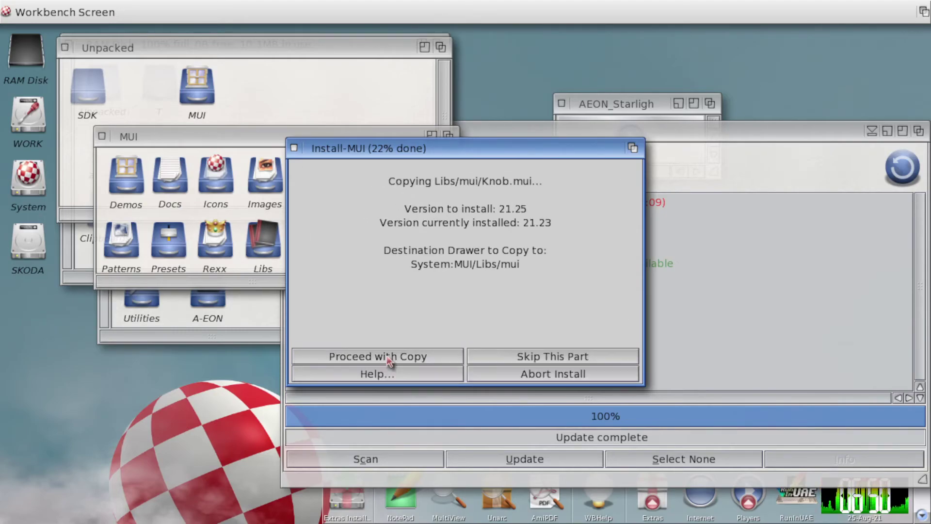
click(389, 358)
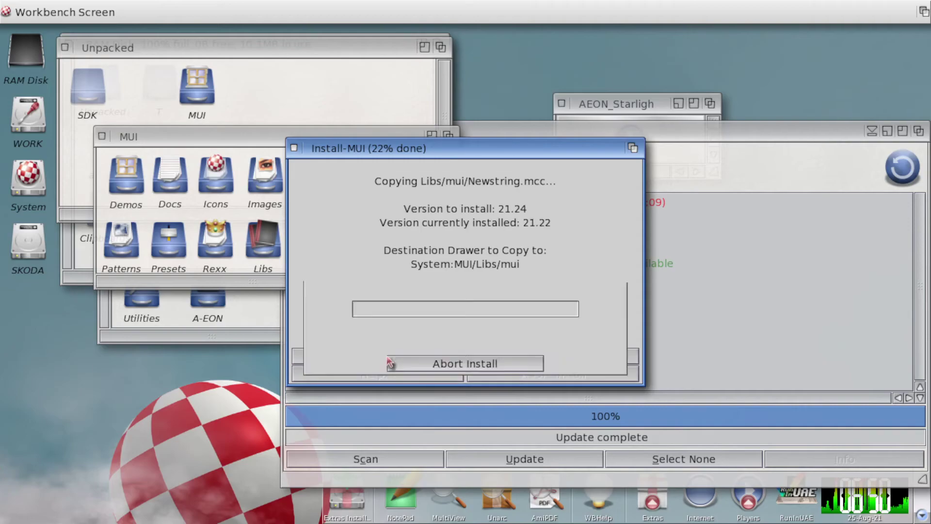
click(389, 358)
click(389, 358)
click(389, 358)
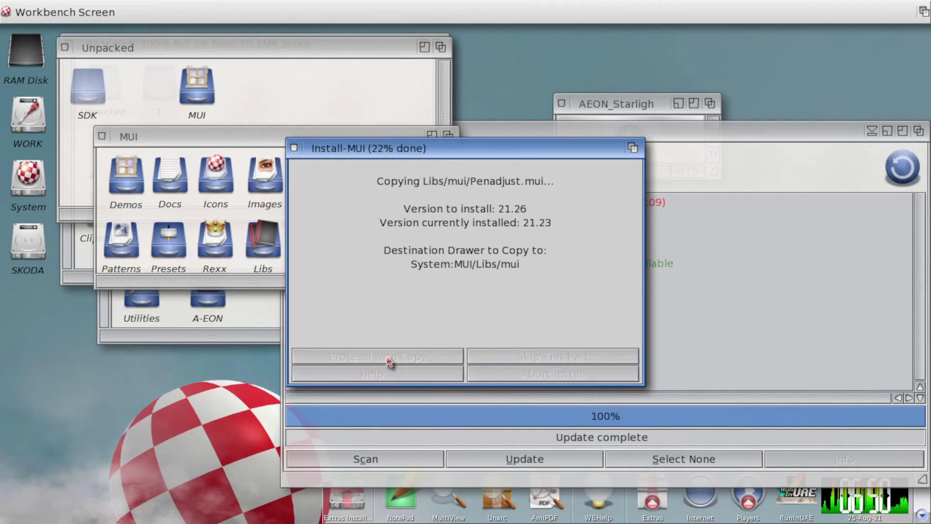
click(311, 359)
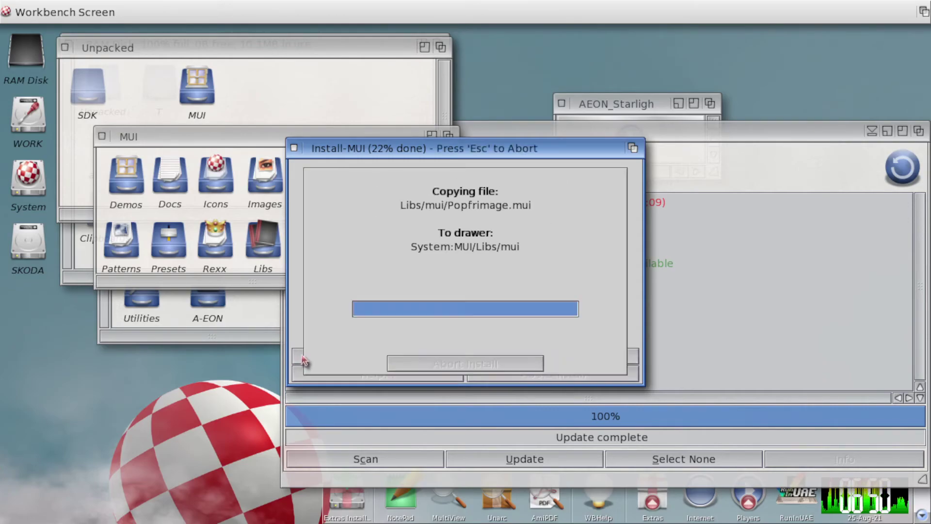
click(304, 359)
click(304, 359)
click(304, 360)
click(303, 358)
click(304, 359)
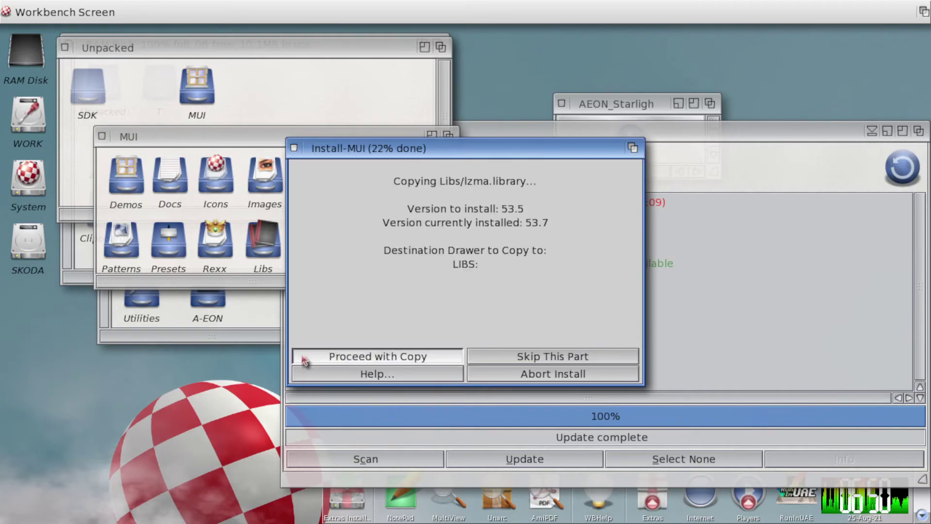
Step: Approve copying lzma.library to LIBS: and continue copying the remaining MUI components
click(304, 359)
click(304, 359)
click(304, 359)
click(303, 359)
click(303, 359)
click(303, 358)
click(303, 359)
click(303, 359)
click(303, 359)
click(303, 358)
click(303, 359)
Step: Make the System:MUI/Images/XEN drawer with an icon, use it as the destination and copy the XEN images there
click(303, 359)
click(304, 359)
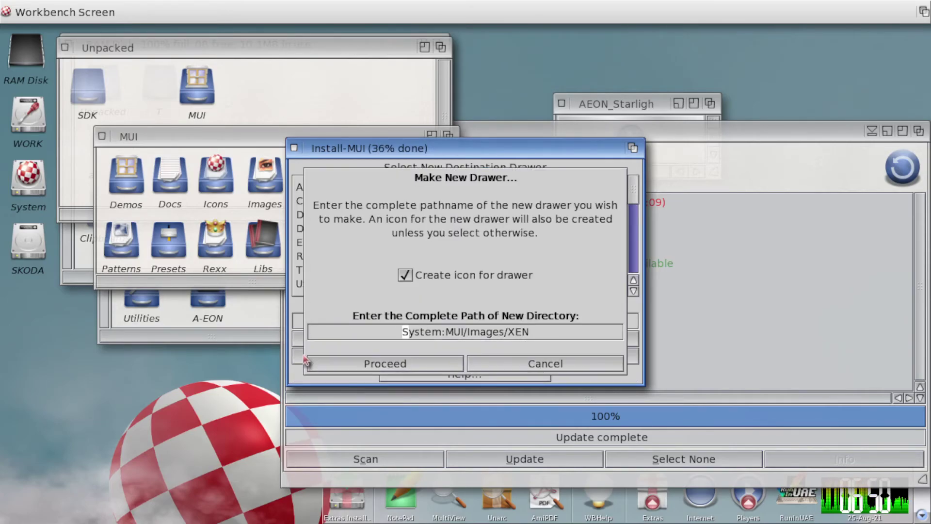
click(323, 364)
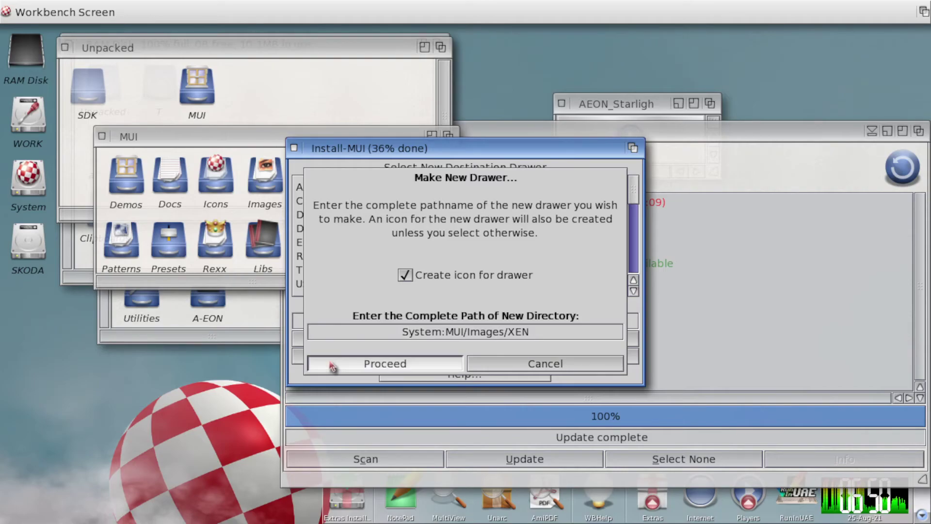
click(345, 341)
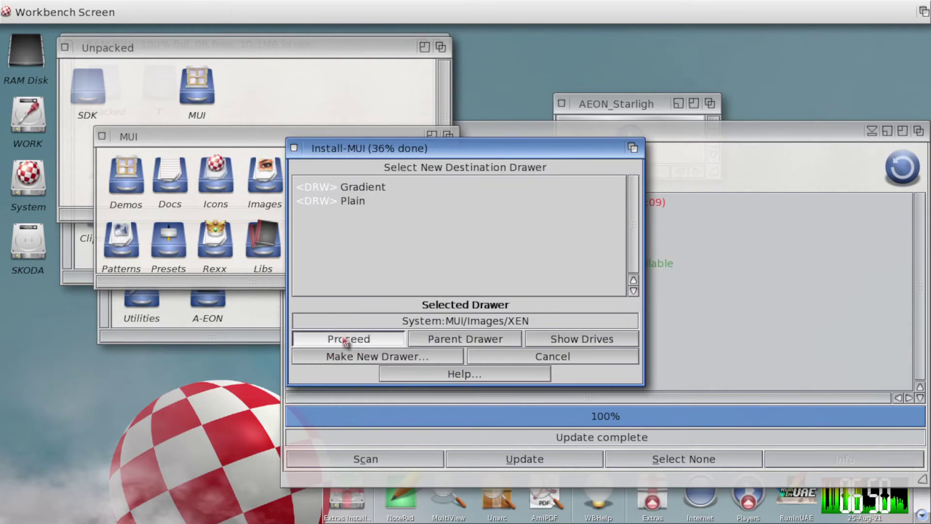
click(344, 341)
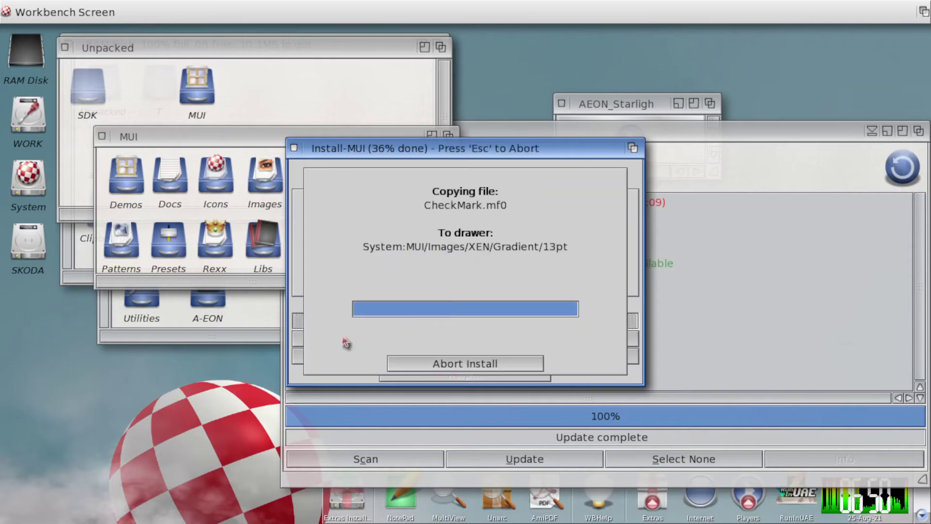
Step: Copy the KT, WD and kmel image sets with all their items into System:MUI/Images
click(345, 340)
click(349, 339)
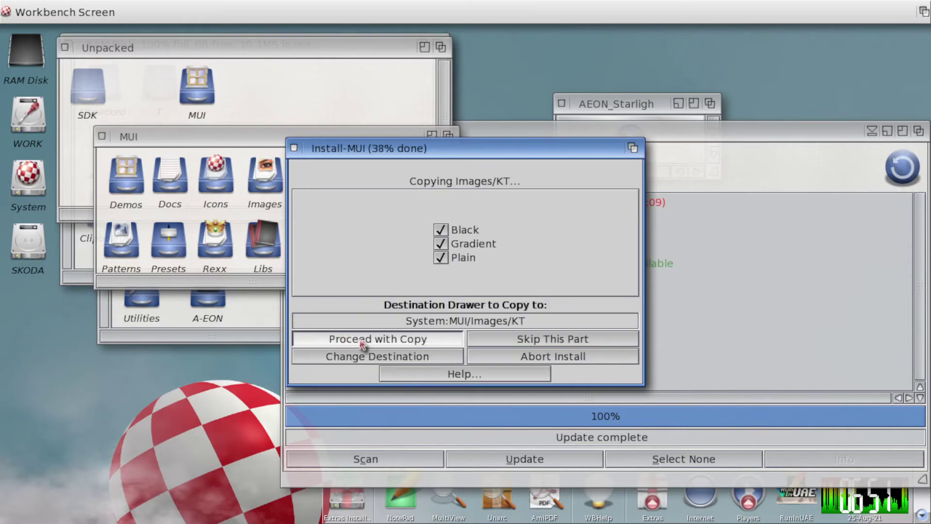
click(363, 343)
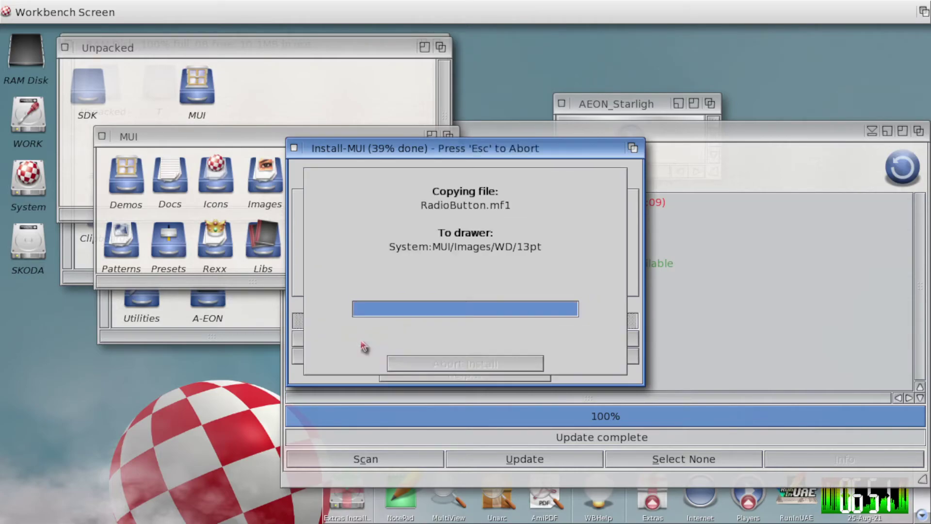
click(363, 344)
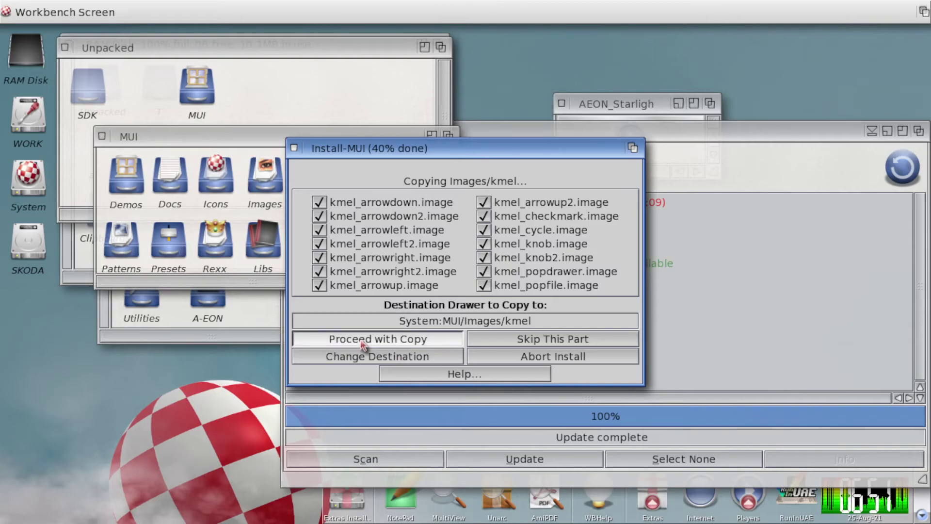
click(363, 344)
click(362, 343)
click(363, 343)
click(362, 343)
click(363, 343)
Step: Copy the default_OS4, default_OS3 and frames/walkero image sets into System:MUI/Images
click(363, 343)
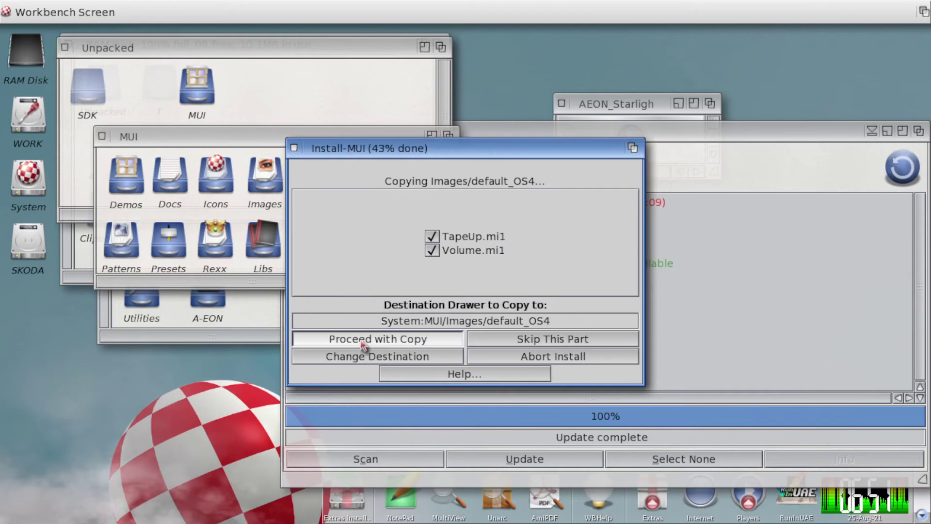
click(362, 344)
click(363, 344)
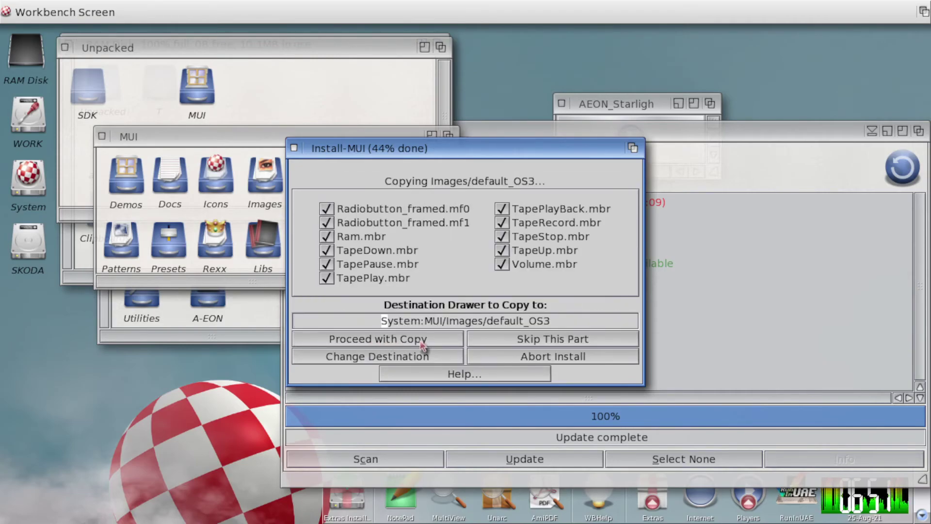
click(423, 344)
click(396, 359)
click(393, 340)
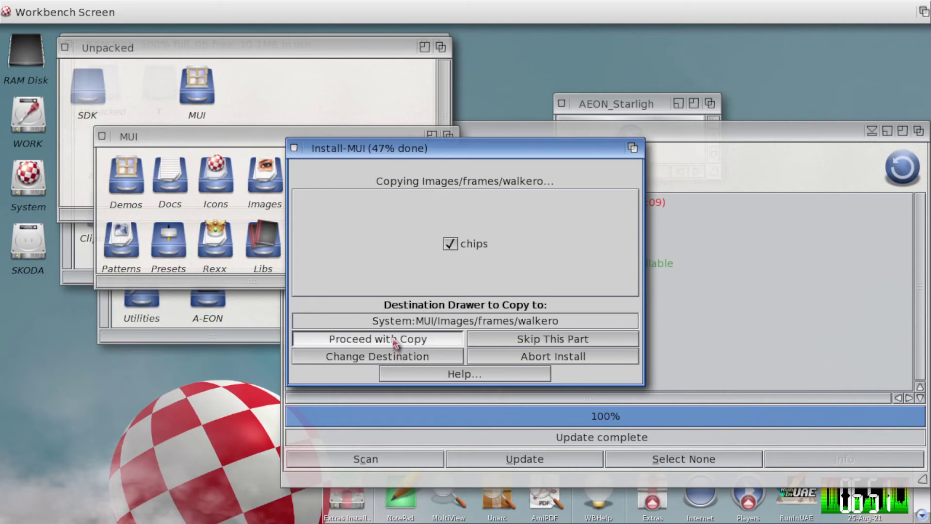
click(394, 339)
click(395, 339)
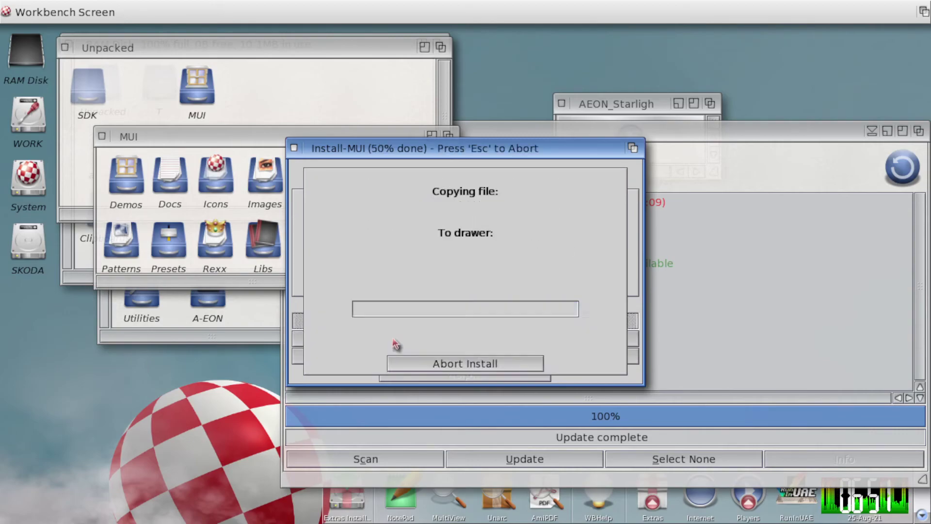
Step: Copy the English MUI.guide to System:MUI/Docs/English and install the MUI example programs in System:MUI/Demos
click(395, 343)
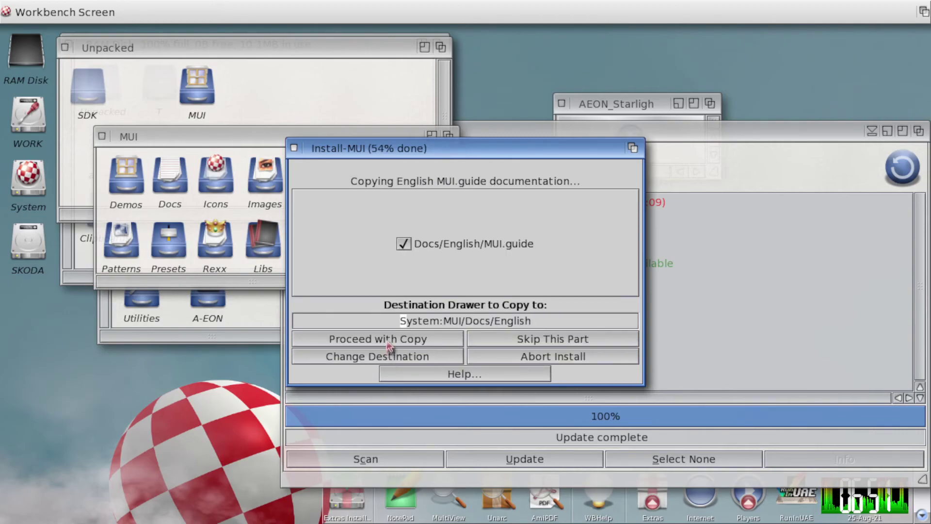
click(388, 339)
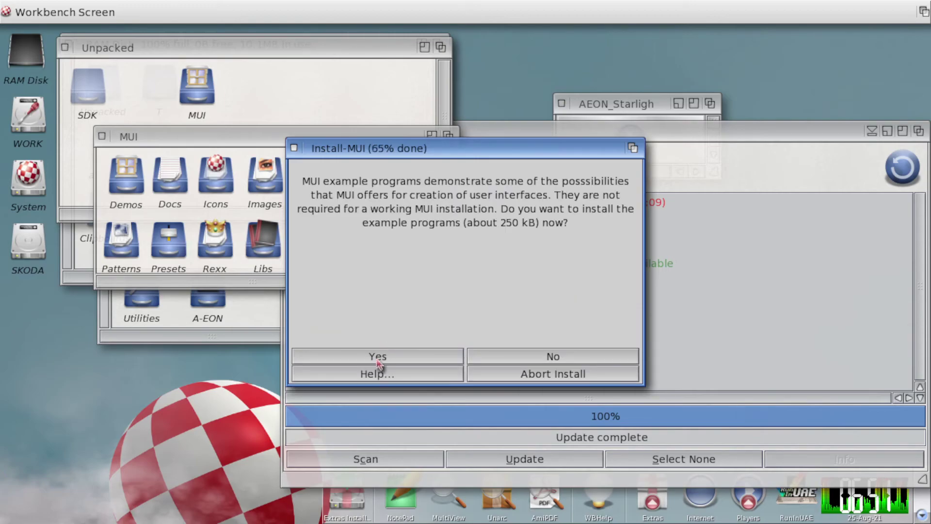
click(378, 361)
click(402, 341)
click(403, 341)
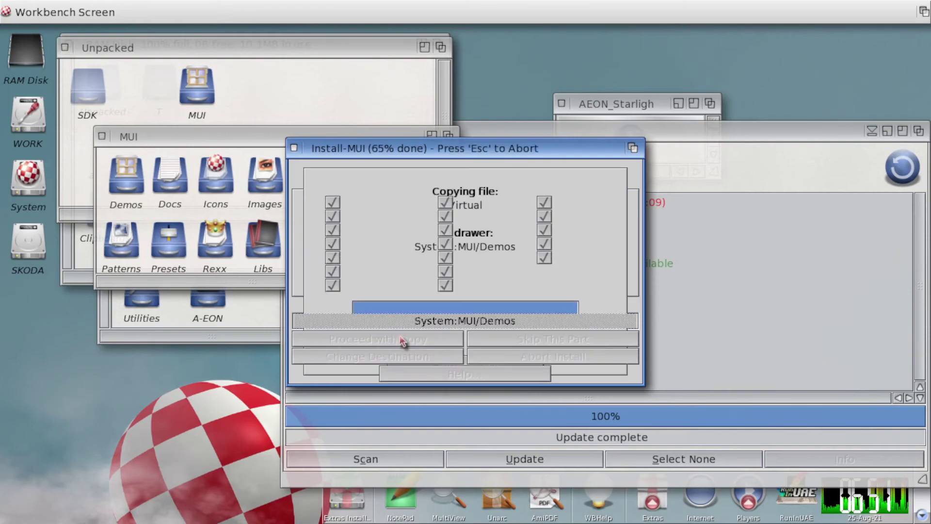
click(403, 341)
click(402, 341)
click(402, 341)
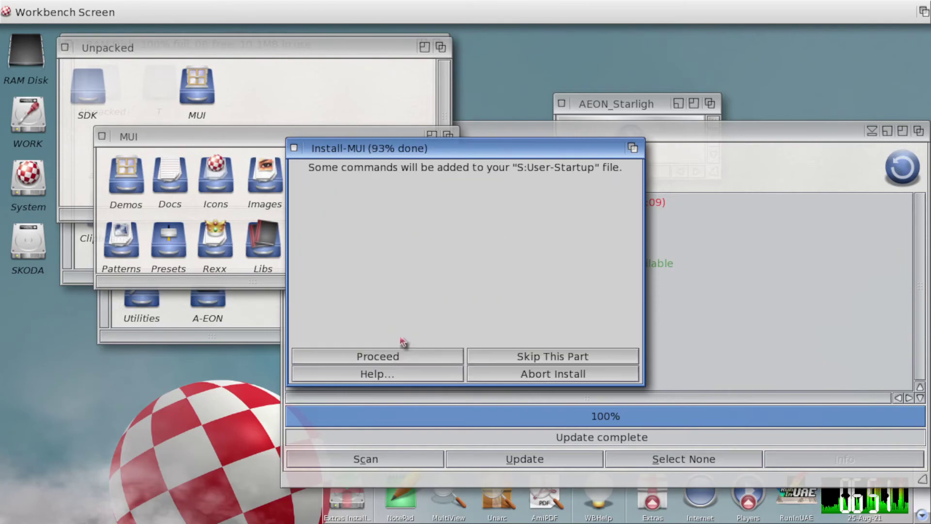
Step: Add the MUI commands to S:User-Startup, decline the MUI-based ASL requester patch and finish the installation
click(402, 355)
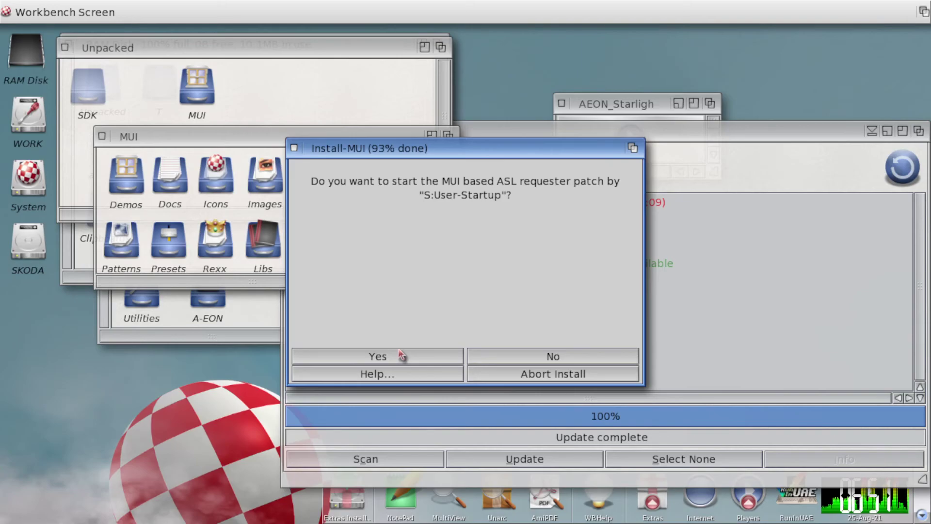
click(520, 361)
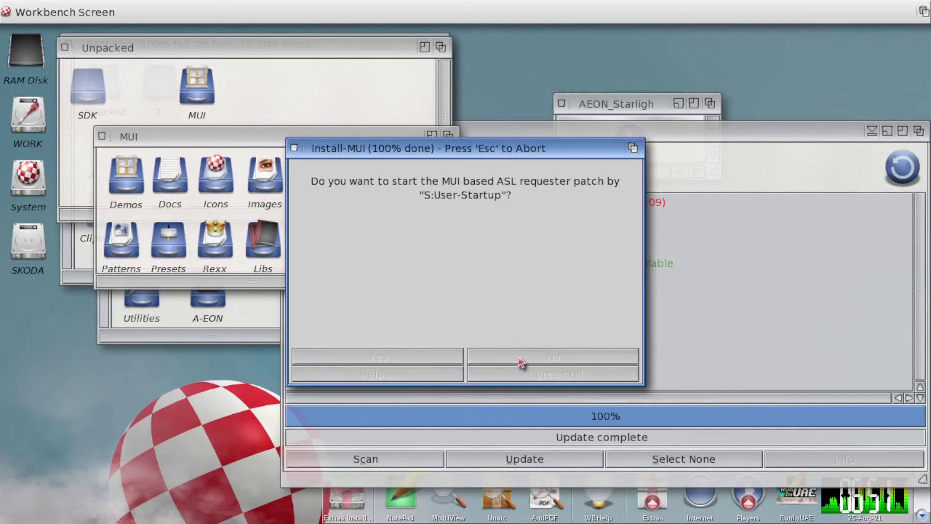
click(465, 373)
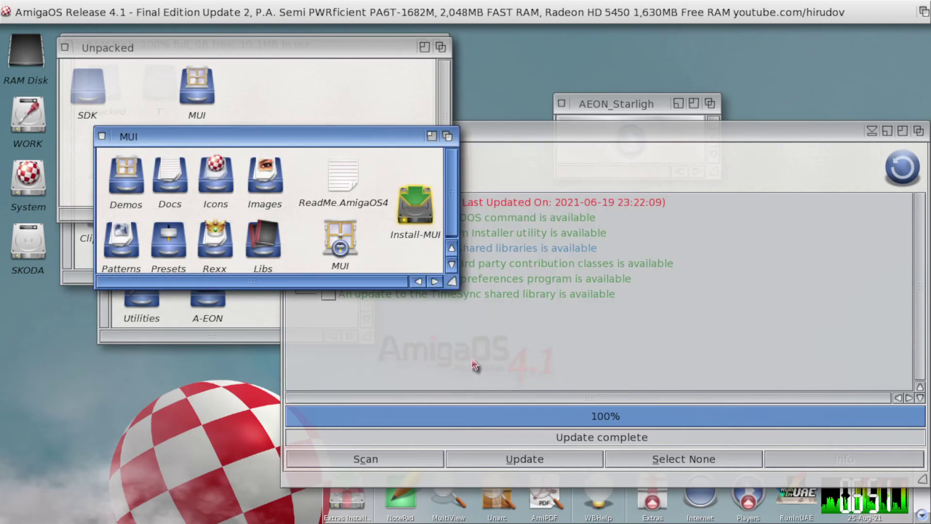
Step: Close the MUI installer drawer, inspect the MUI drawer inside SDK in an enlarged window, and return to the RAM Disk
click(102, 137)
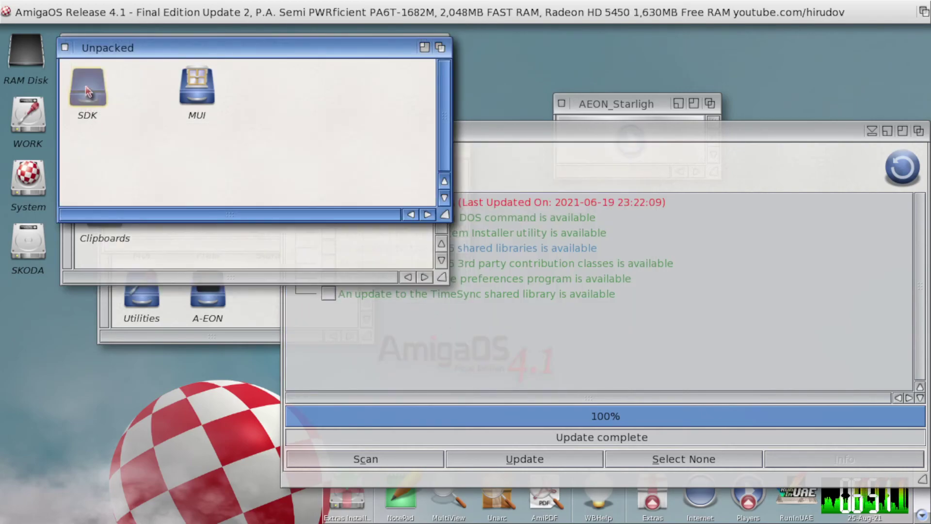
double_click(87, 86)
double_click(87, 87)
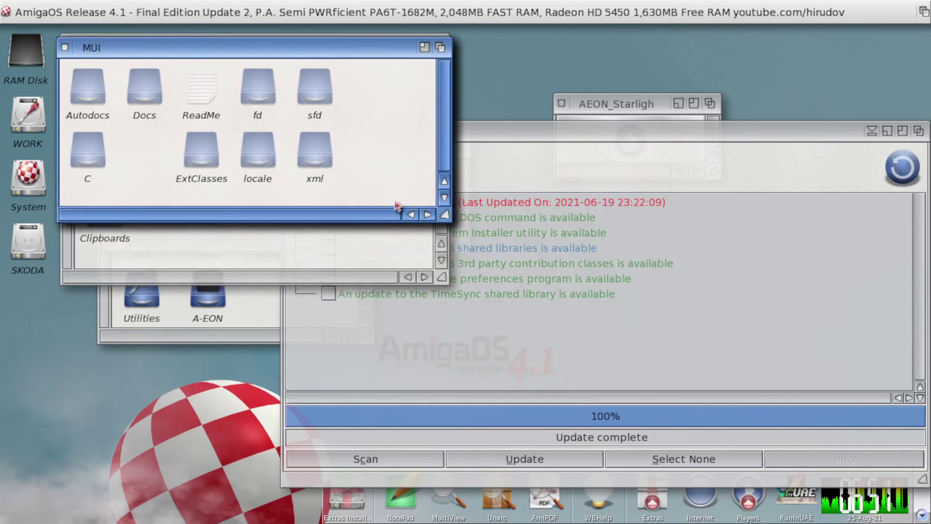
drag(445, 215, 558, 364)
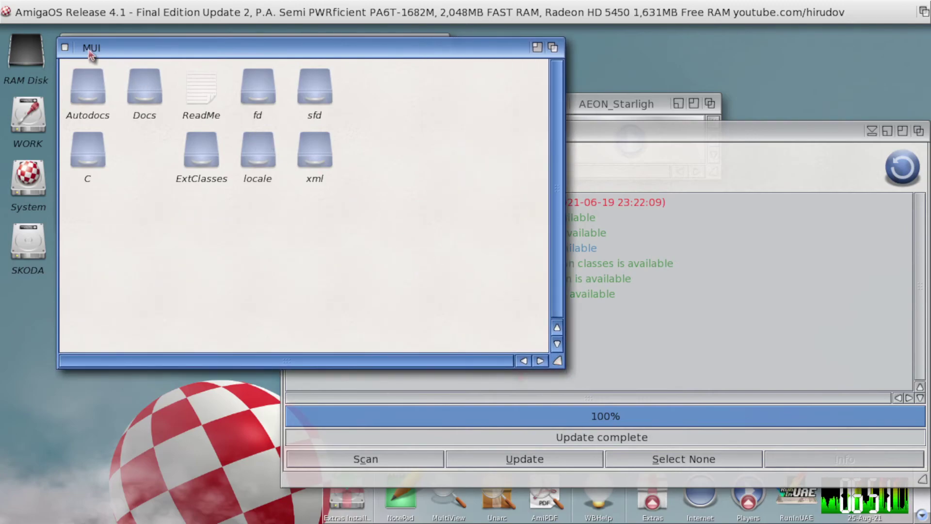
click(65, 47)
click(65, 47)
click(66, 47)
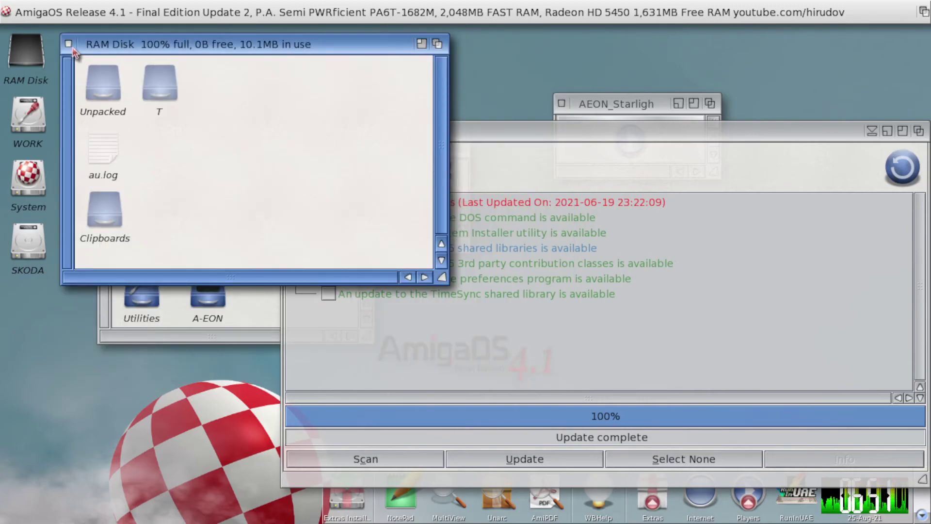
Step: Open au.log from the RAM Disk and read through the update log to its end
double_click(111, 145)
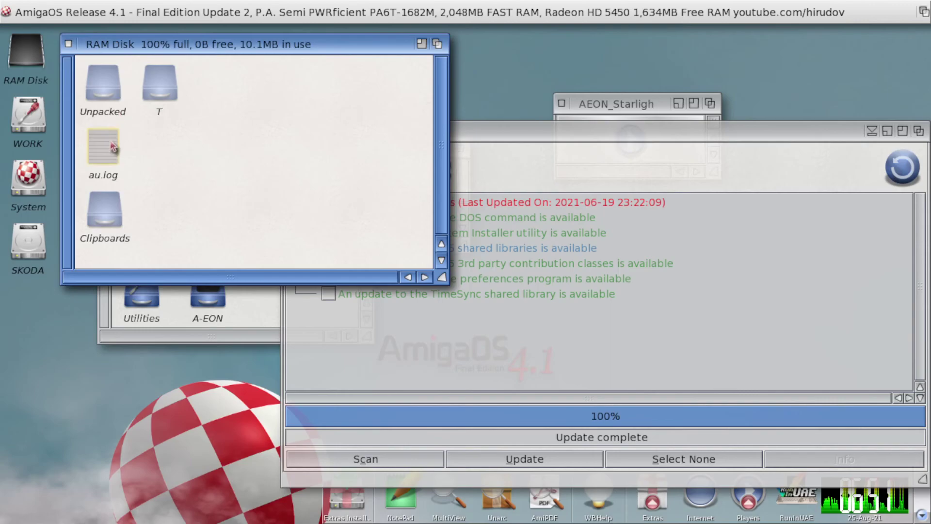
scroll(129, 141, down, 5)
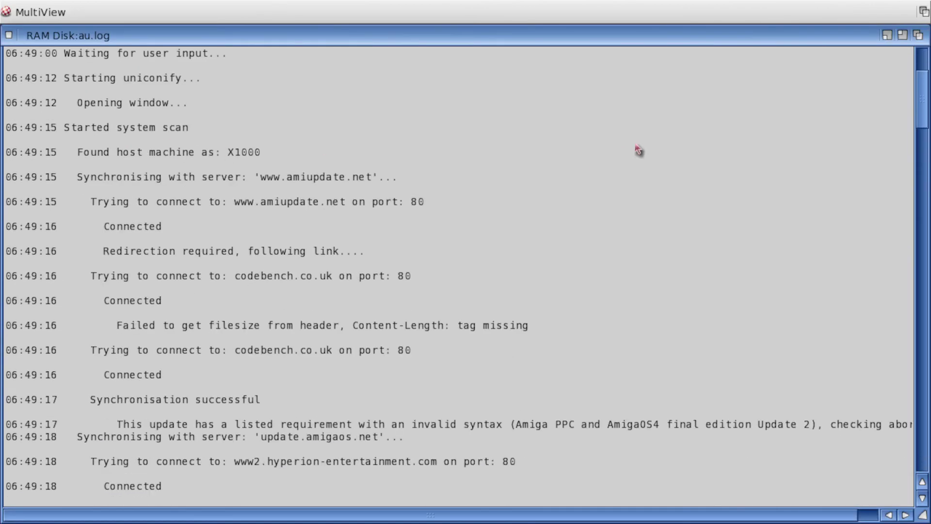
drag(922, 108, 904, 492)
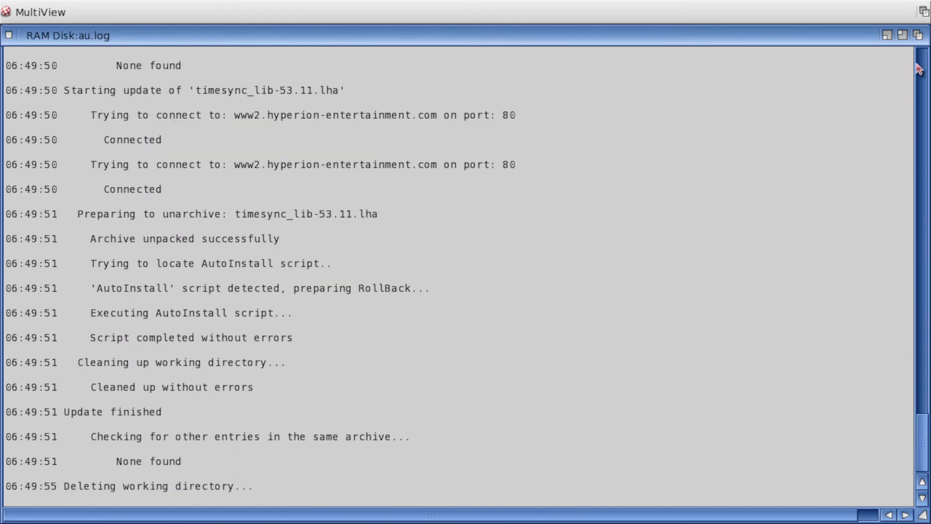
Step: Move the log viewer behind the other windows and scan for updates again in AmiUpdate
click(917, 37)
click(556, 425)
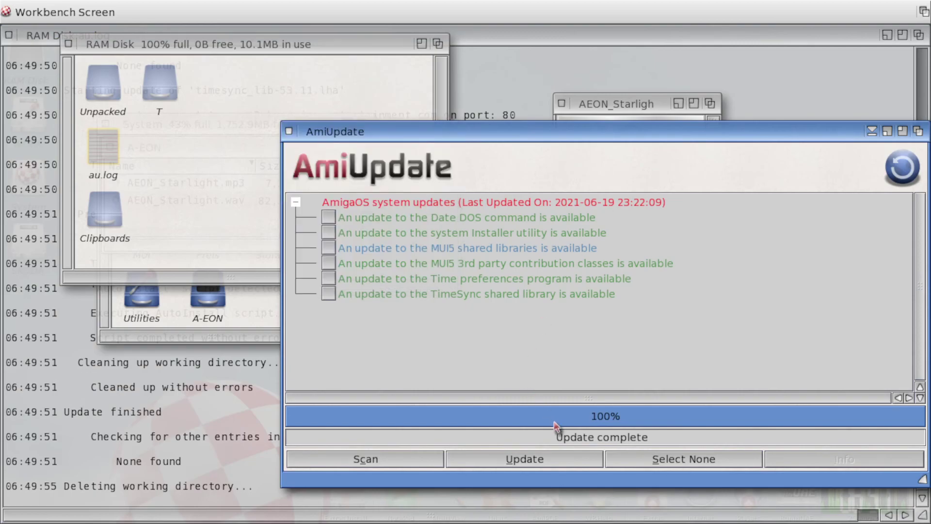
click(412, 460)
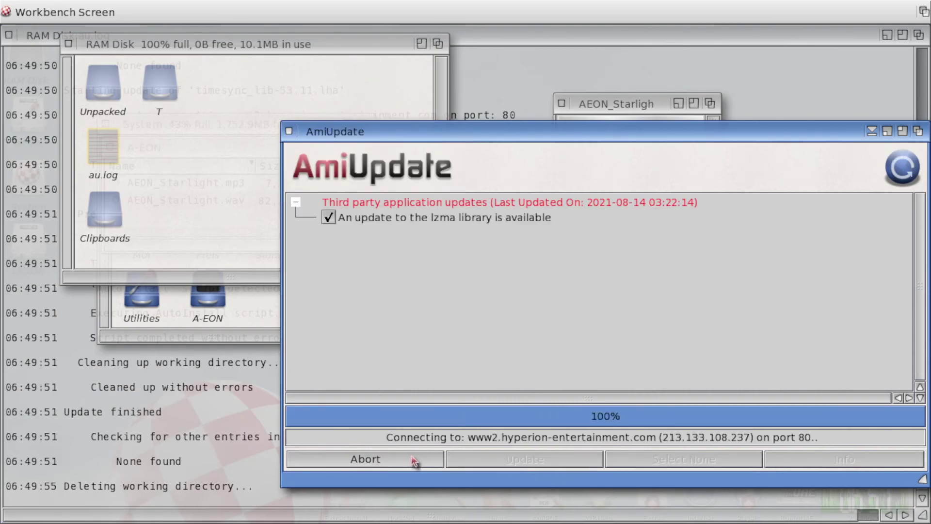
Step: Install the available lzma library update and scan for further updates again
click(506, 461)
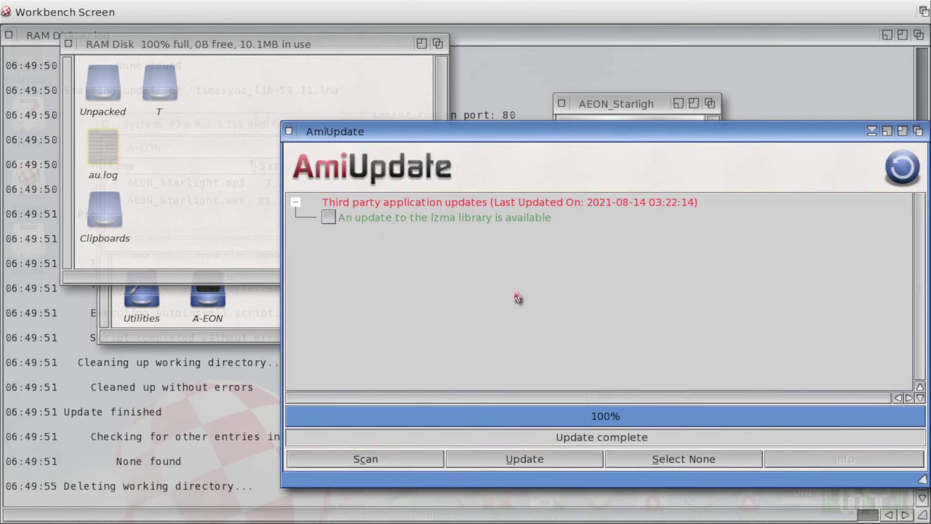
click(389, 465)
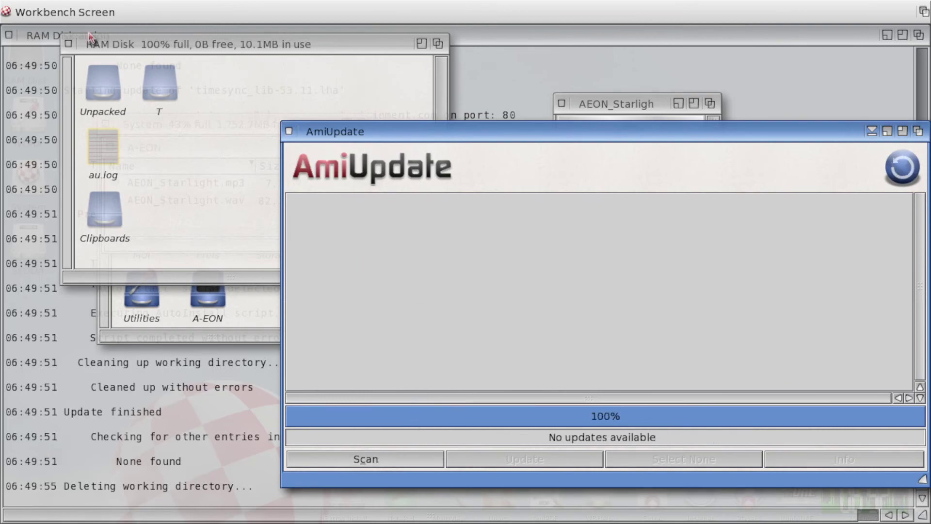
Step: Open the Execute command dialog and enter "Thanks for watching.", a video credit with the author's name, the YouTube channel address and "Subscribe!!!"
click(99, 53)
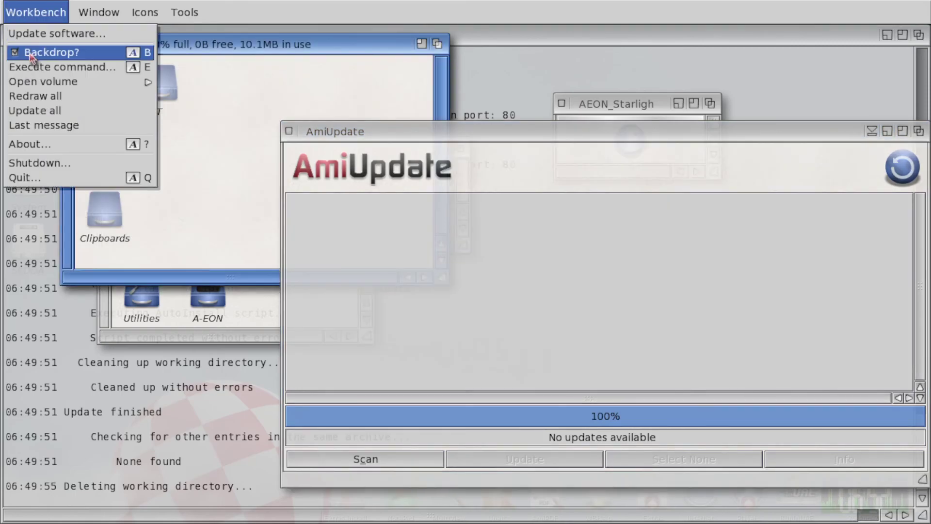
right_click(32, 73)
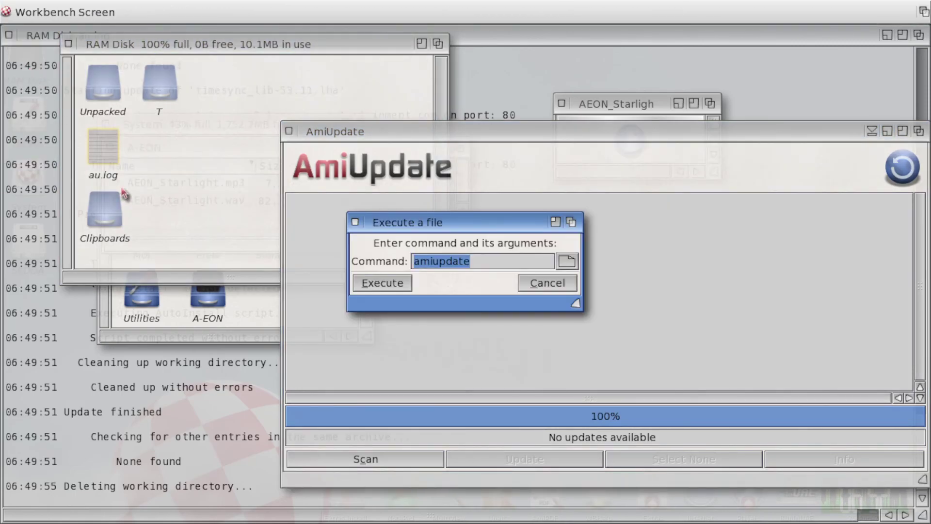
text(Thank)
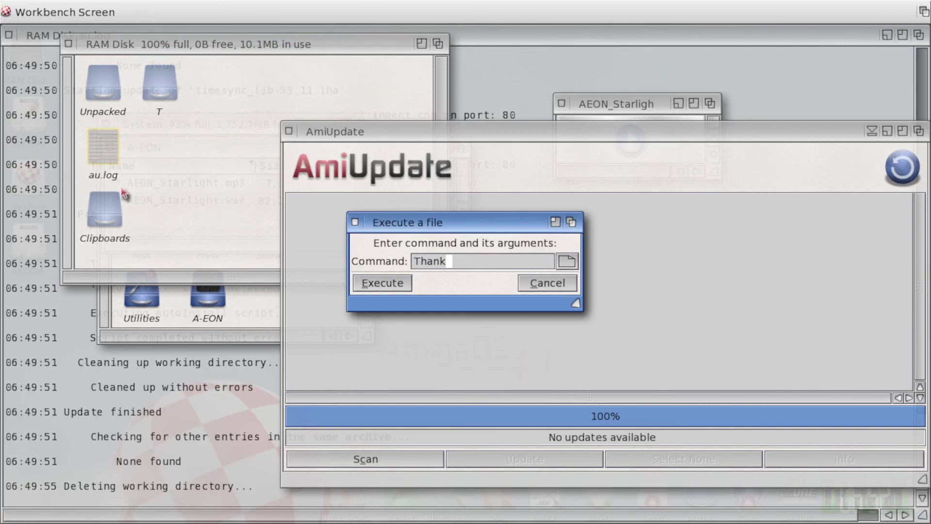
text(s for watching. Video by hiudov)
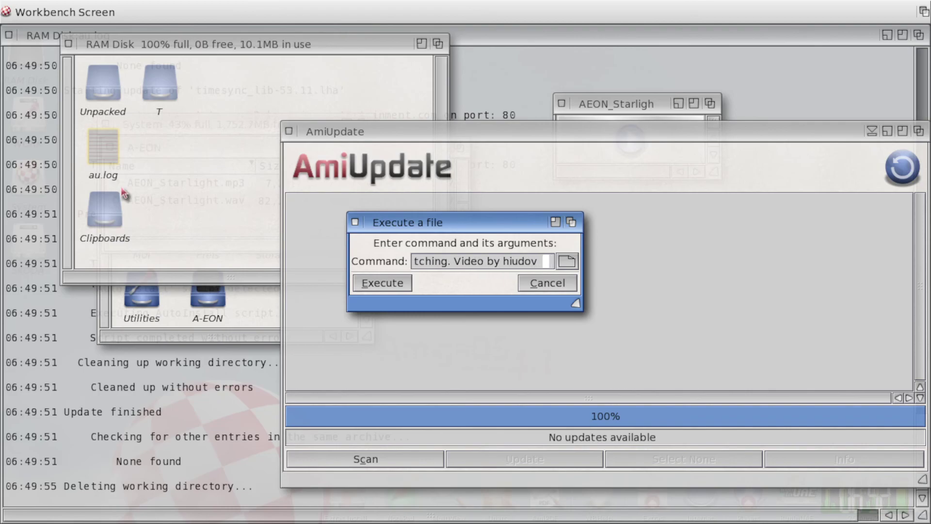
text(  youtube)
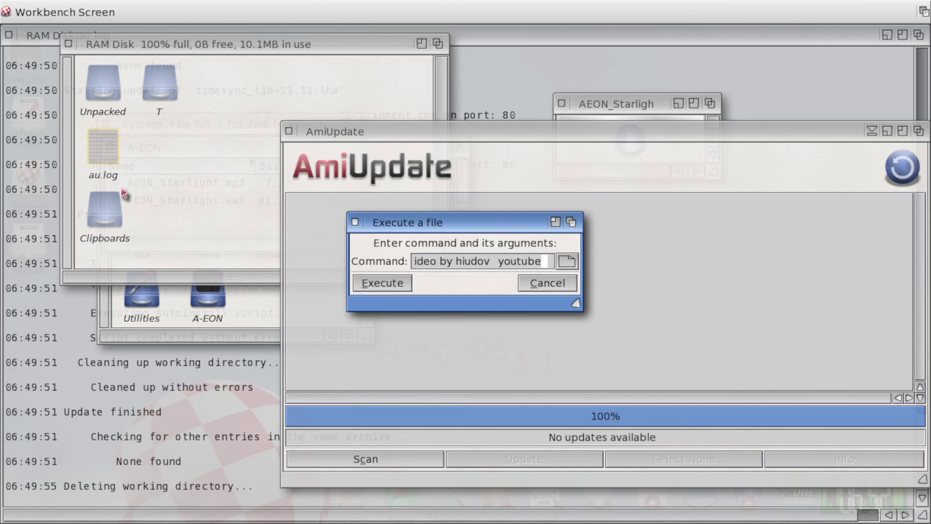
text(.com/)
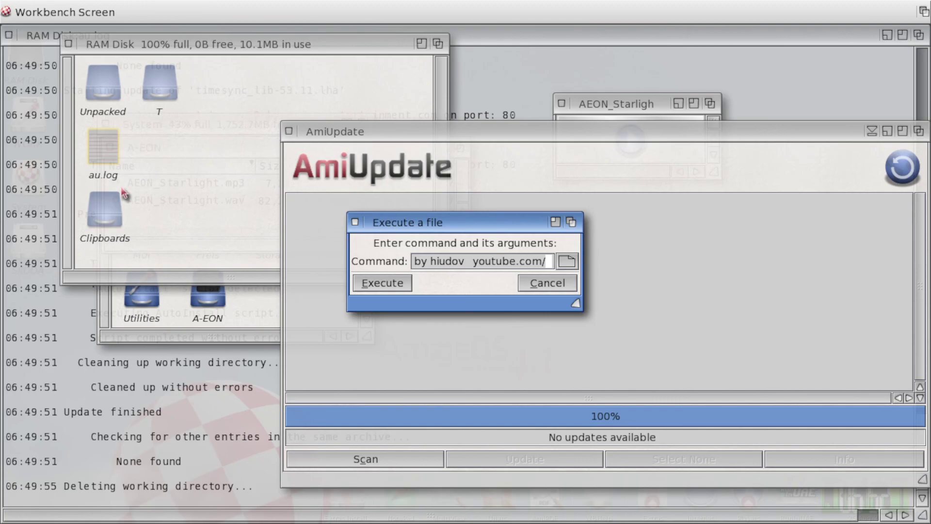
text(hirudov  Sub)
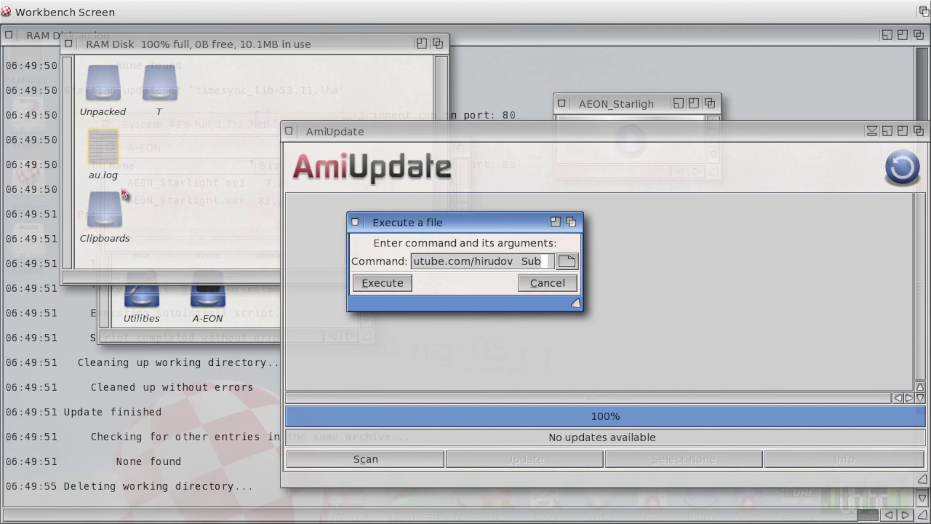
text(scribe!!!)
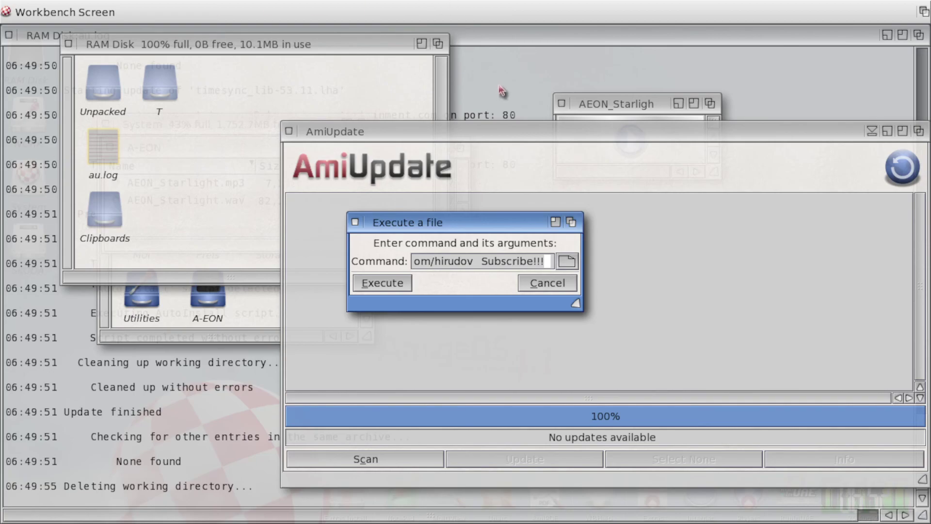
Step: Move the au.log window down to uncover the desktop and activate the Workbench backdrop to view the system details in the screen title
drag(496, 41, 499, 156)
click(466, 85)
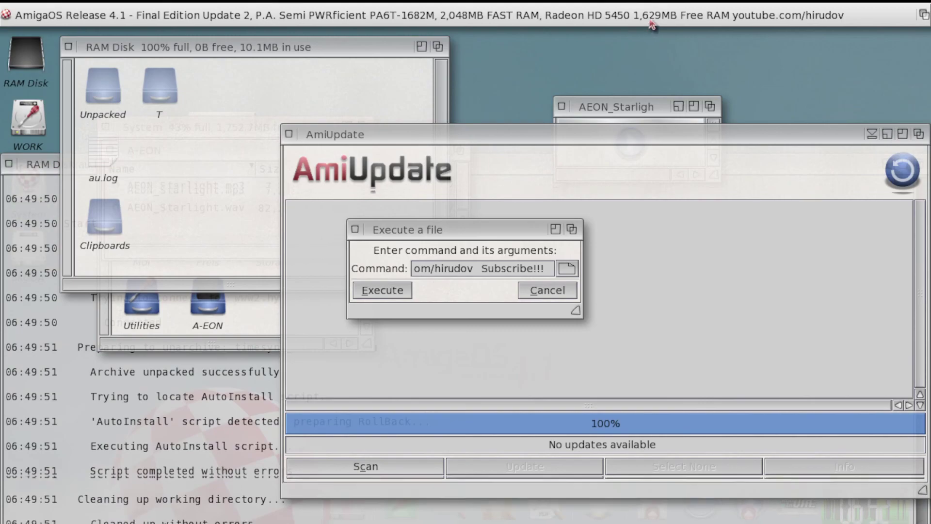
mouse_move(648, 27)
mouse_down()
mouse_move(650, 74)
mouse_move(652, 22)
mouse_up()
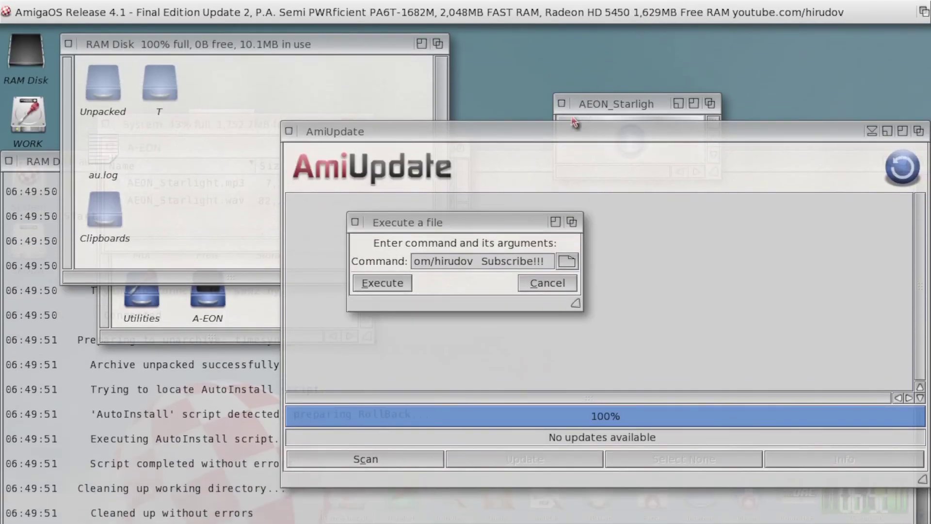